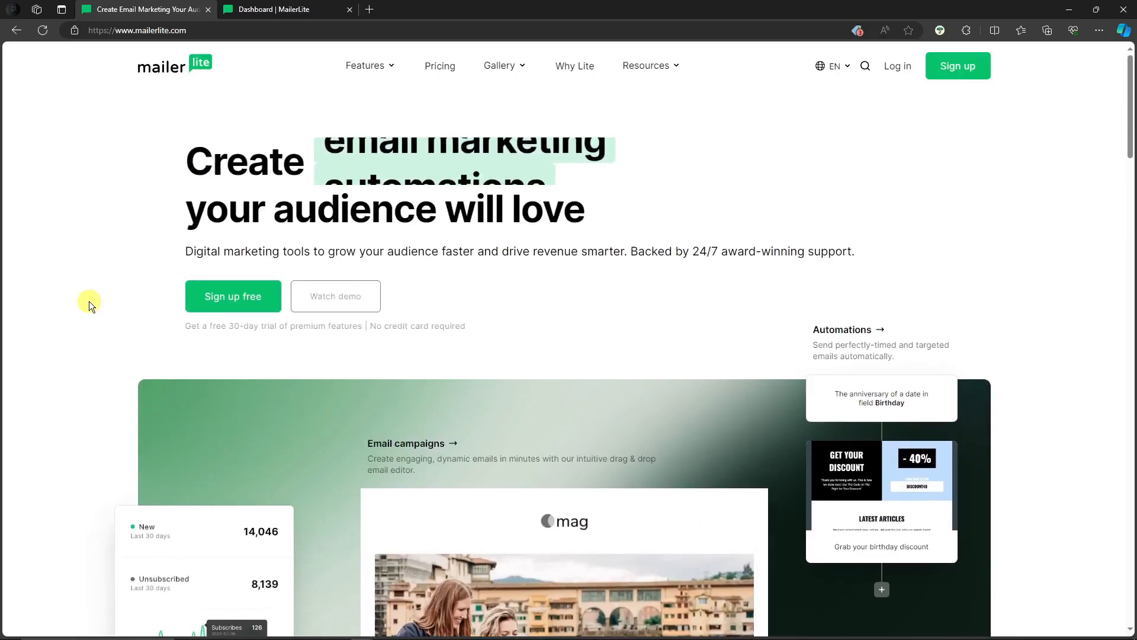
- Look over the MailerLite home page and open the account sign-up page
scroll(89, 301, down, 5)
scroll(89, 301, up, 2)
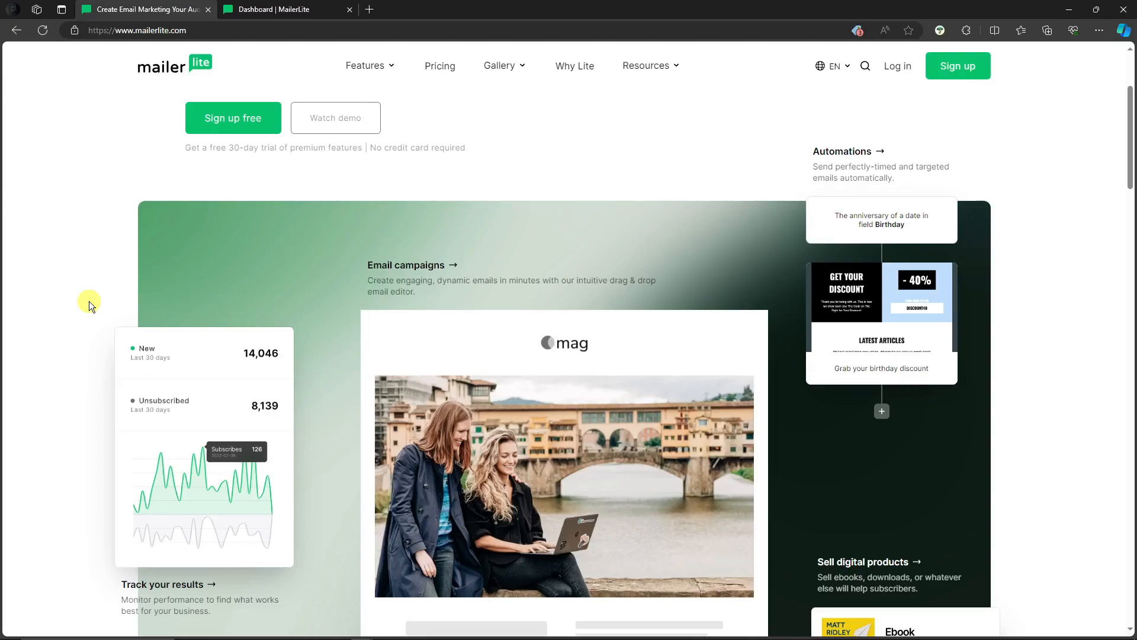
scroll(89, 301, down, 1)
scroll(94, 319, up, 2)
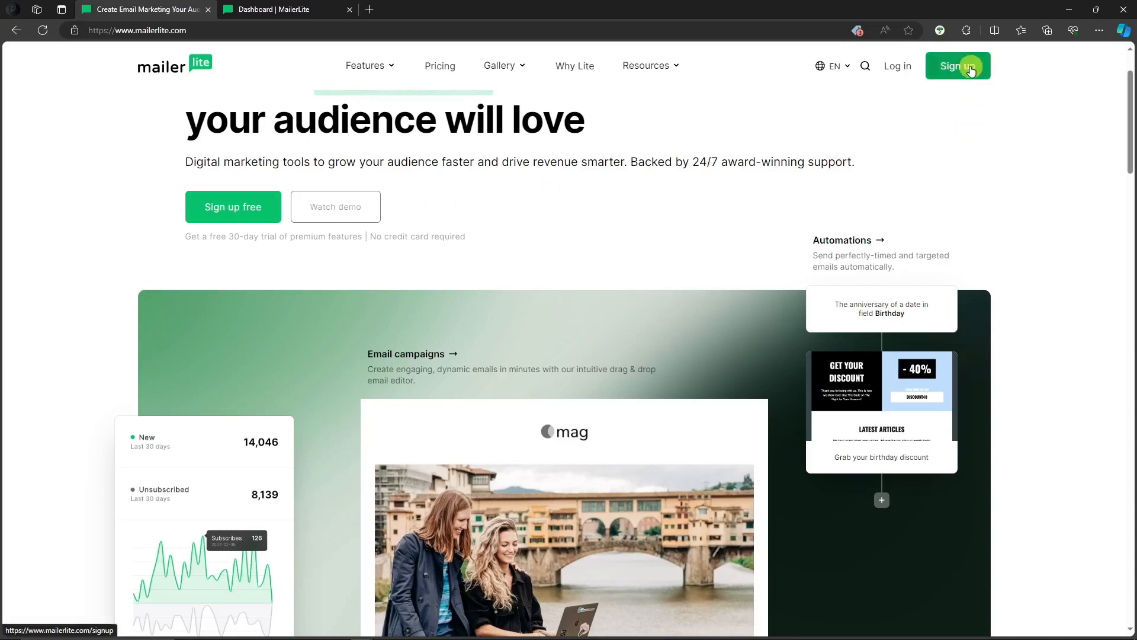
drag(183, 235, 533, 255)
click(533, 255)
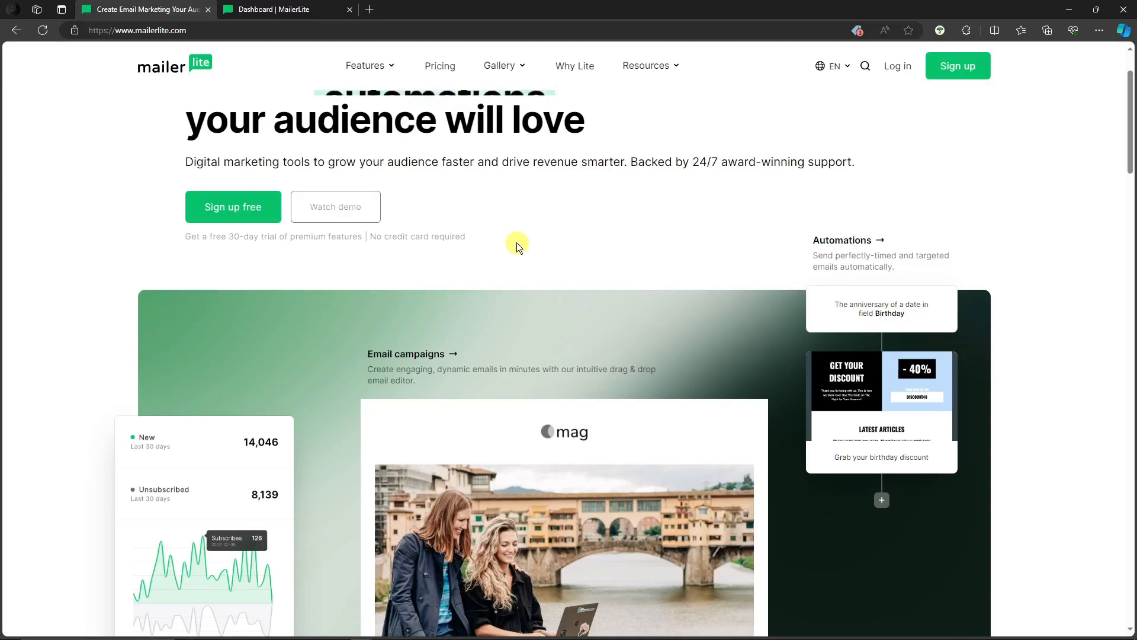
click(988, 58)
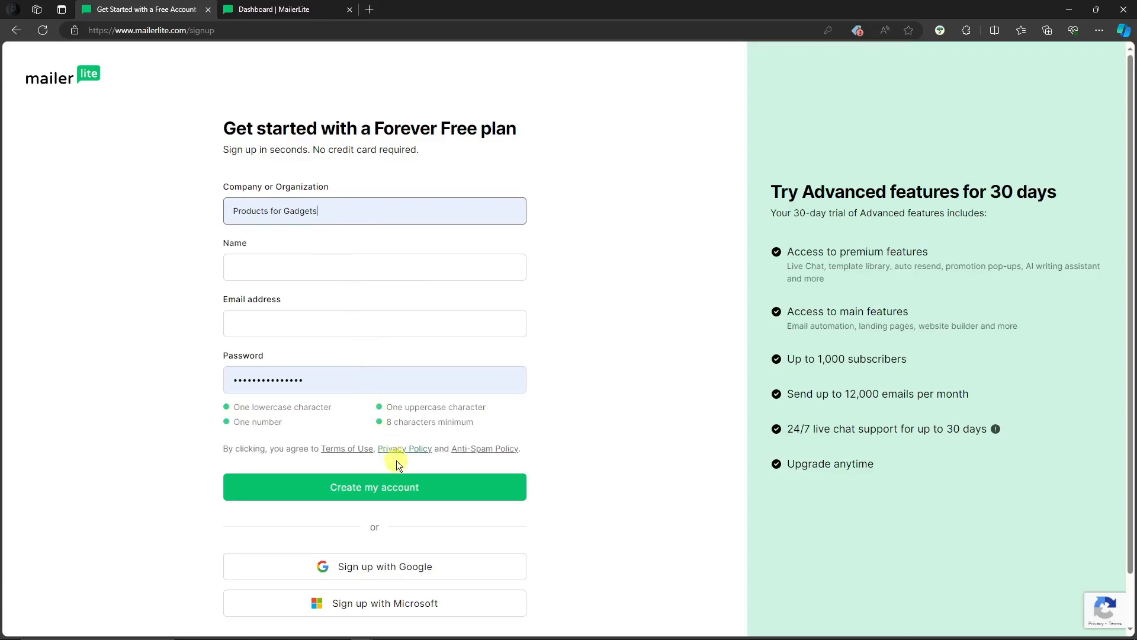
- Review the sign-up form and the features listed for the 30-day trial, including the live chat support
scroll(568, 477, down, 1)
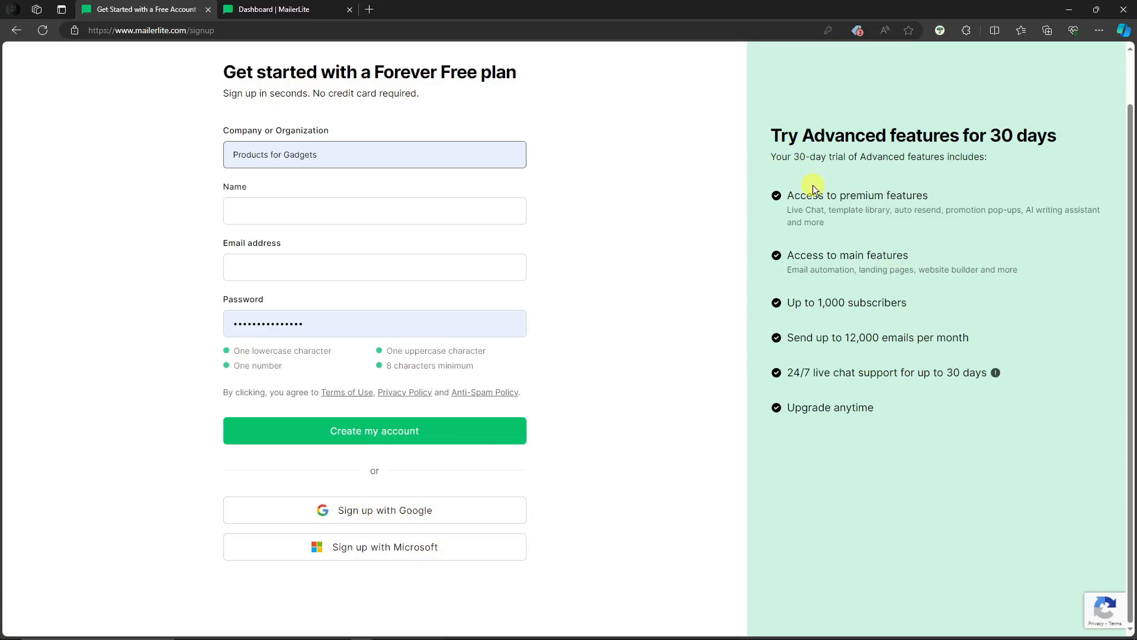
drag(791, 373, 851, 376)
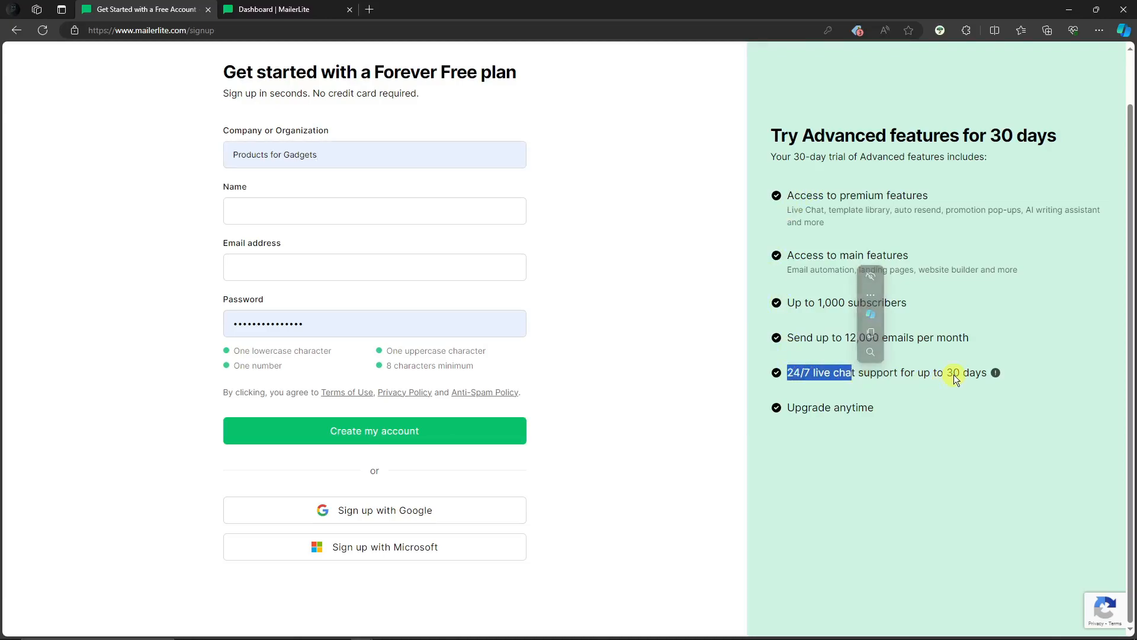
click(923, 411)
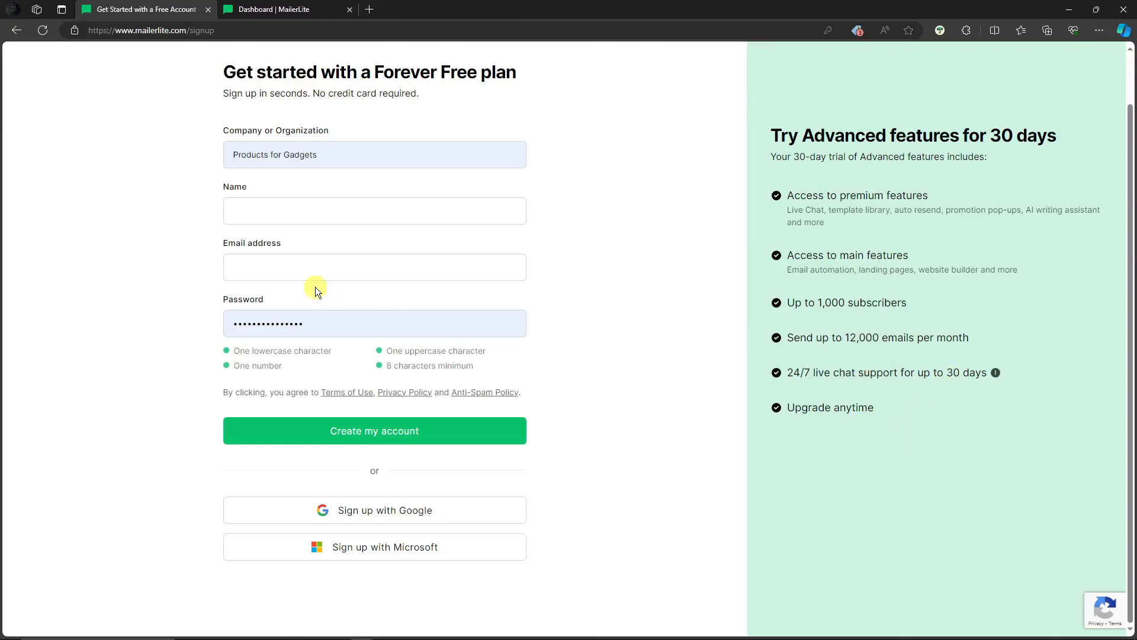
scroll(326, 283, up, 1)
scroll(355, 332, down, 1)
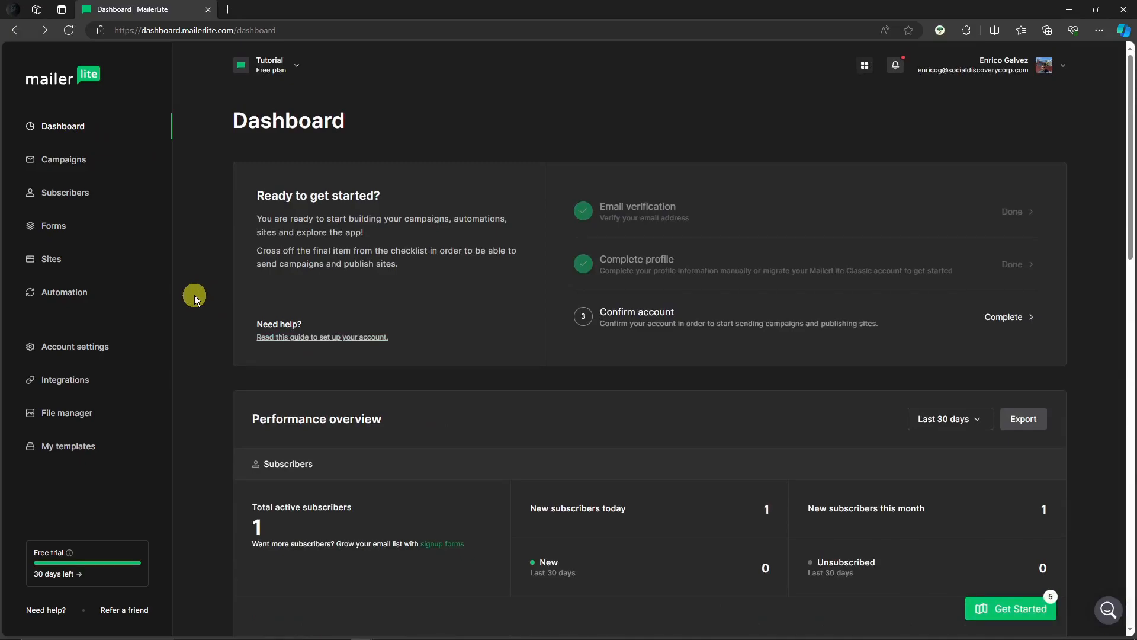
- Look over the account dashboard and create a new campaign of the Regular campaign type
scroll(198, 293, down, 15)
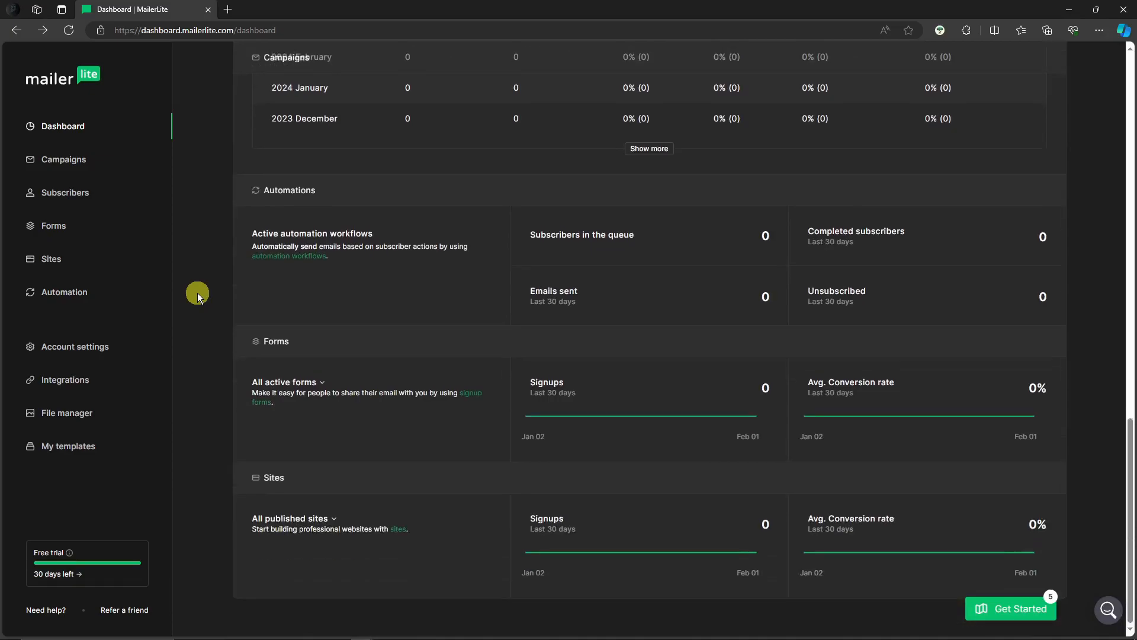
scroll(197, 293, up, 15)
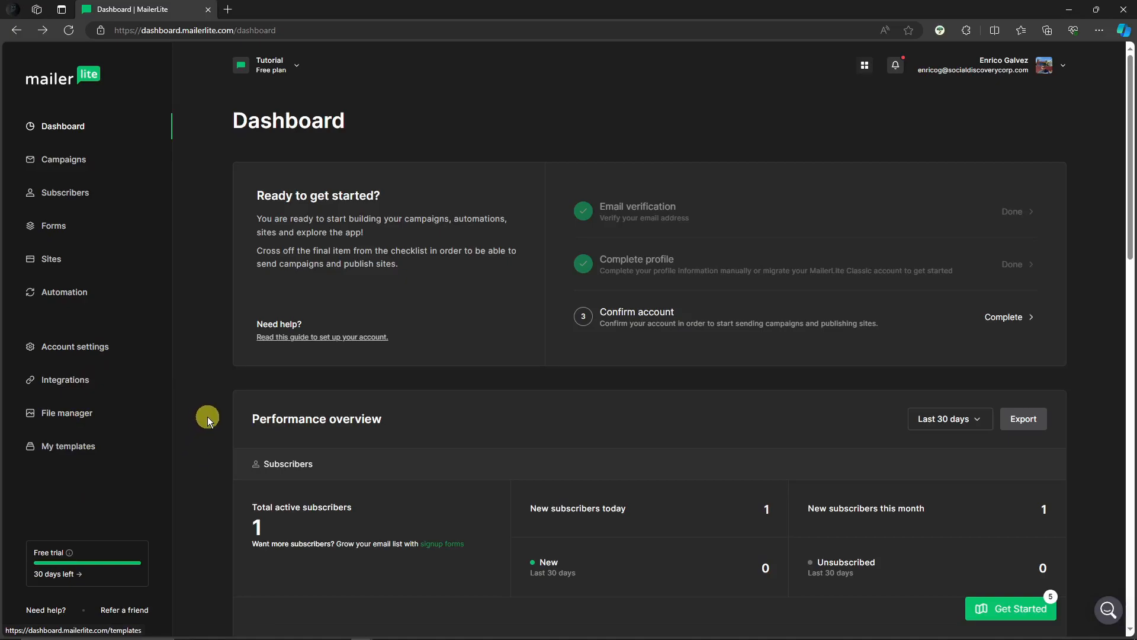
click(89, 160)
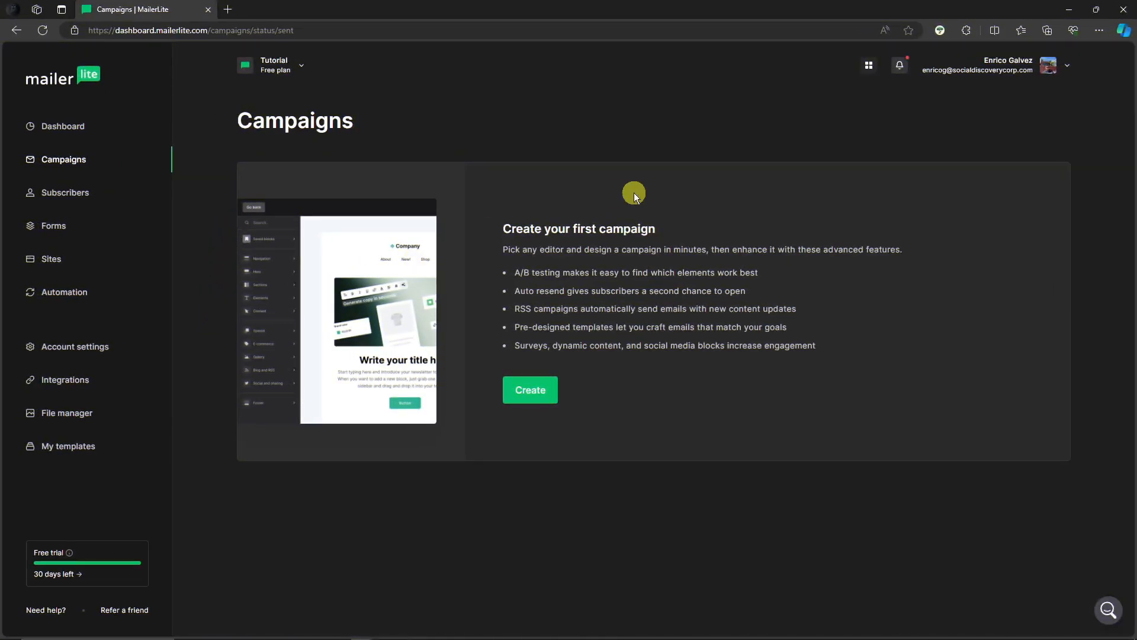
click(530, 390)
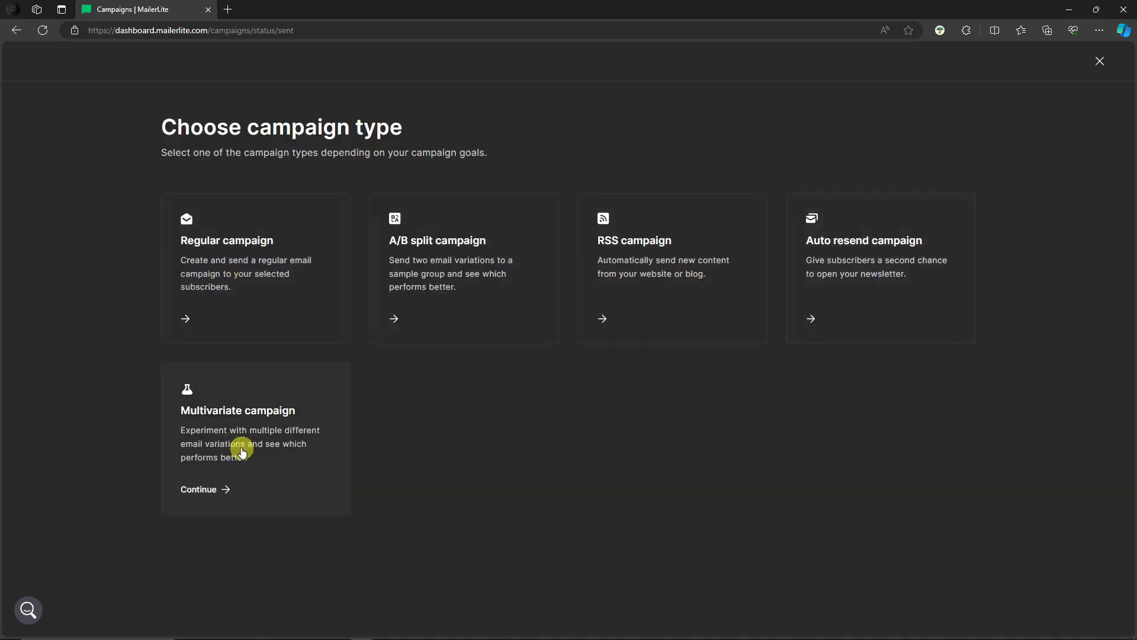
click(199, 319)
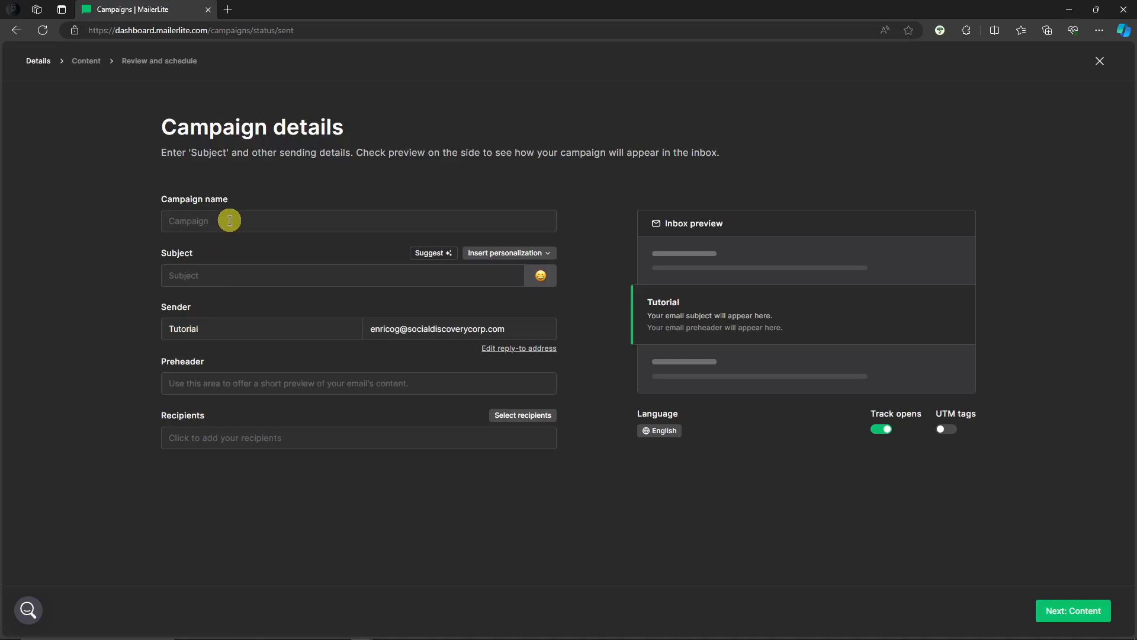
- Name the campaign "Tutorial" and enter "YouTube Tutorial" as its subject
text(Tutorial)
click(253, 270)
text(YouTube Tutorial)
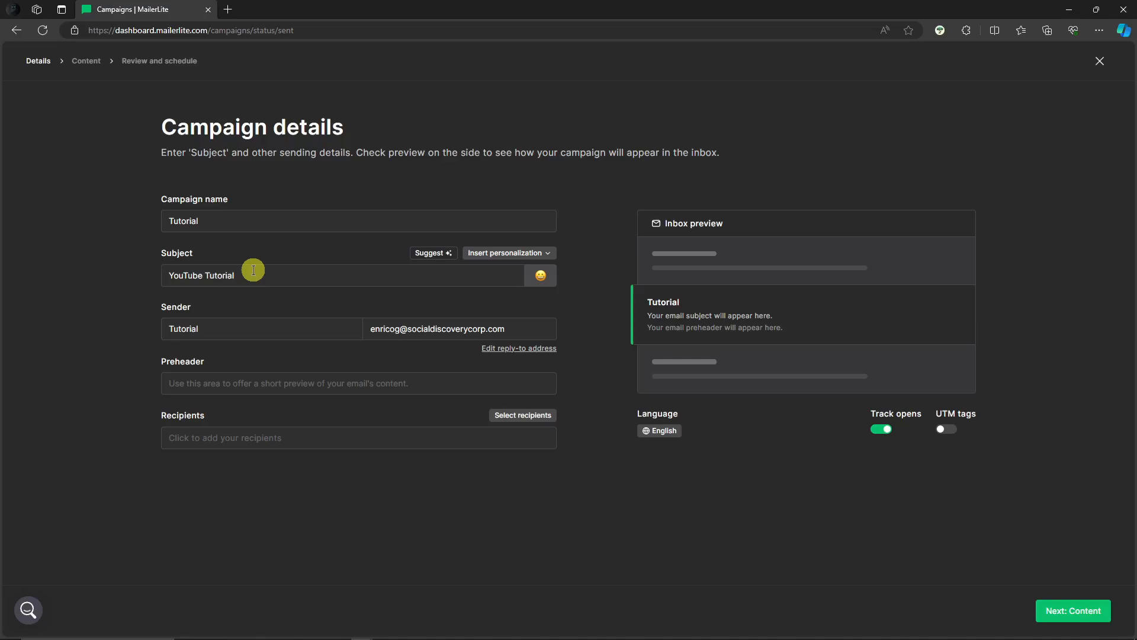
- Enter "Email sample" as the campaign's preheader
click(318, 381)
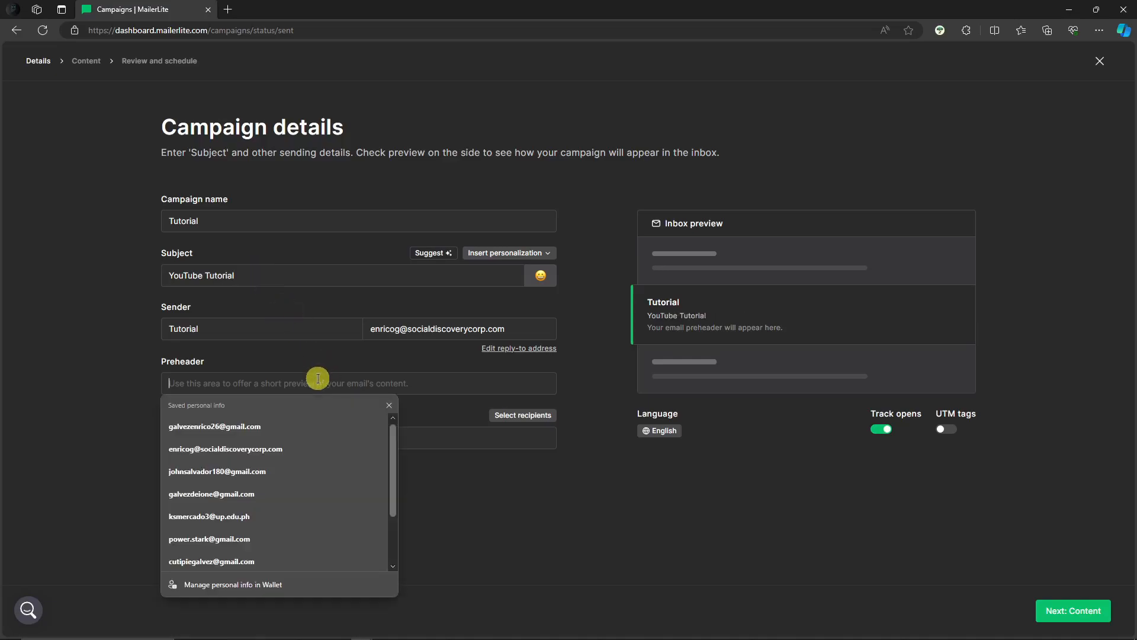
click(22, 374)
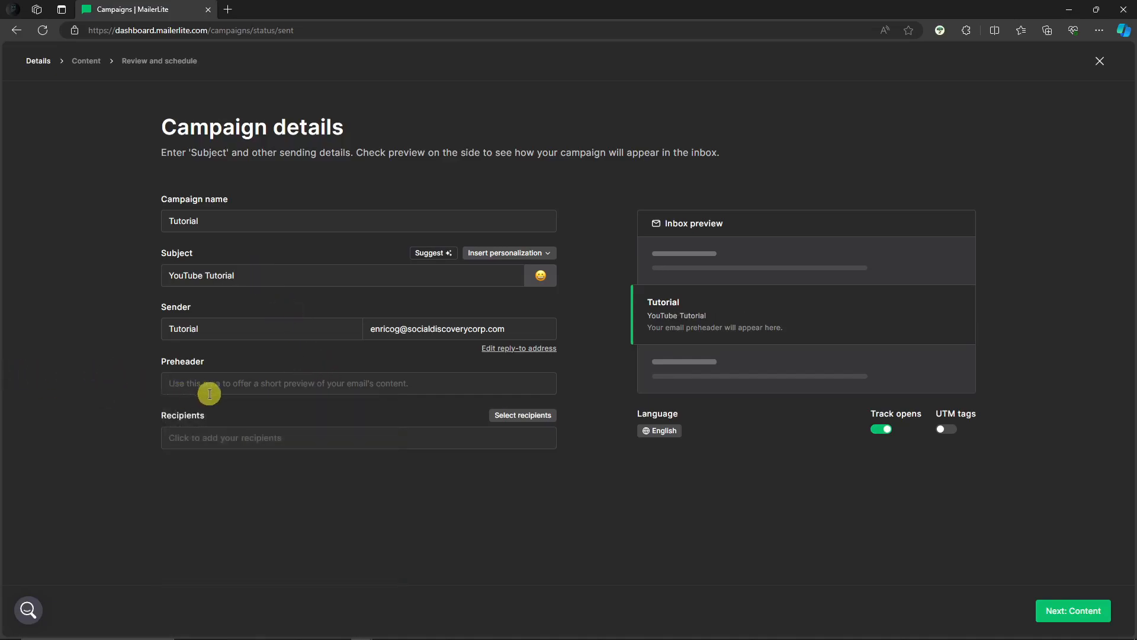
click(291, 389)
click(140, 375)
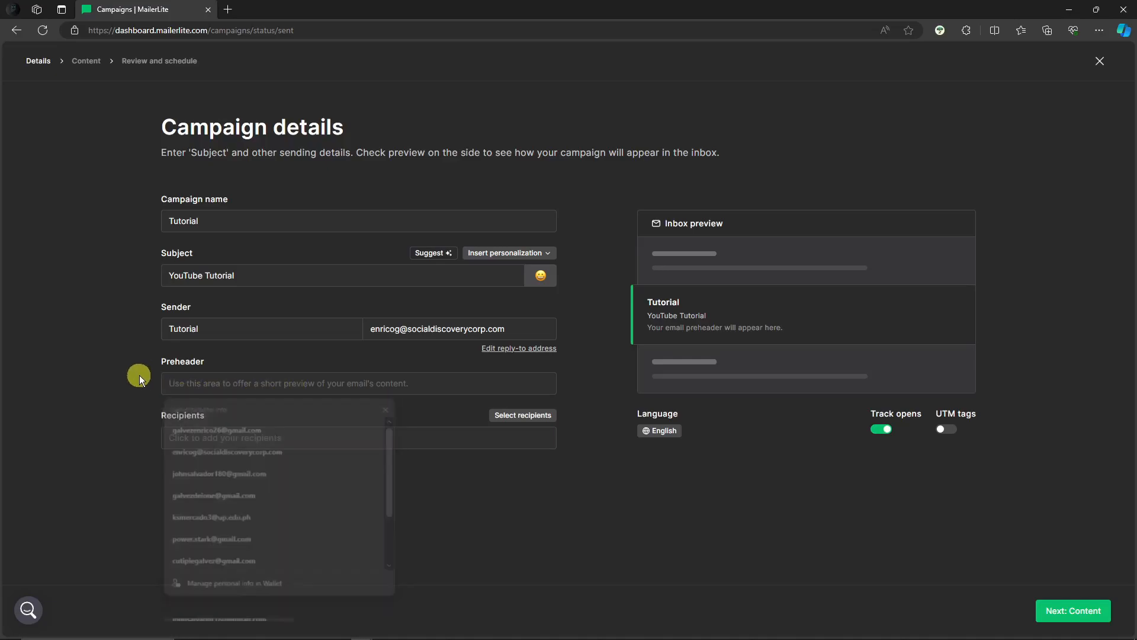
click(193, 382)
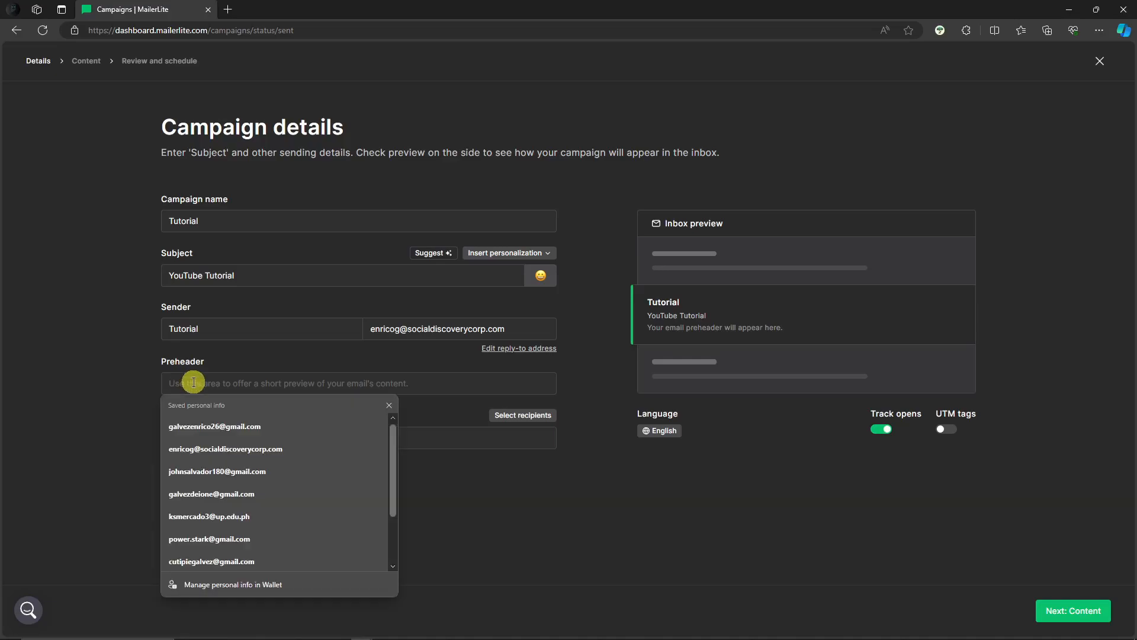
text(Email sample)
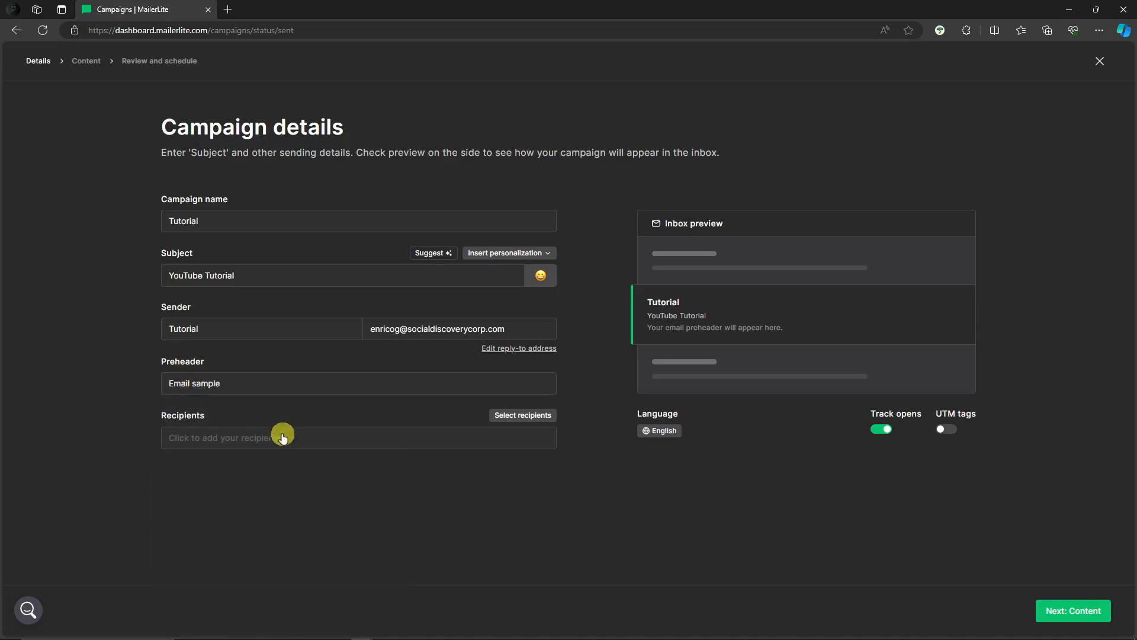
- Set the campaign's recipients to all active subscribers
click(282, 437)
click(158, 358)
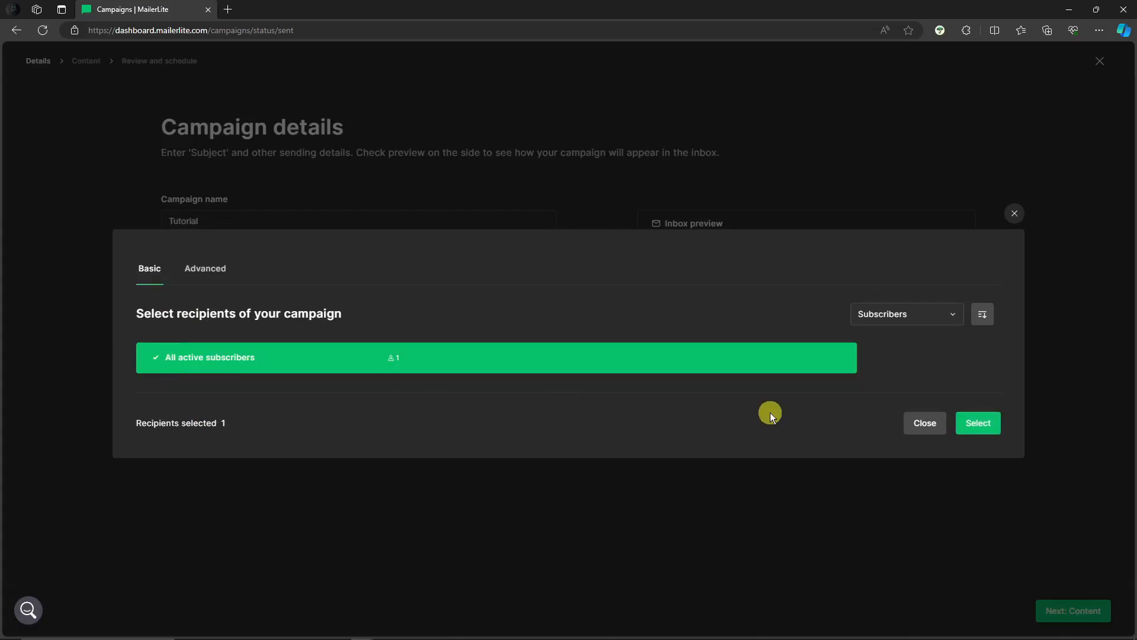
click(991, 422)
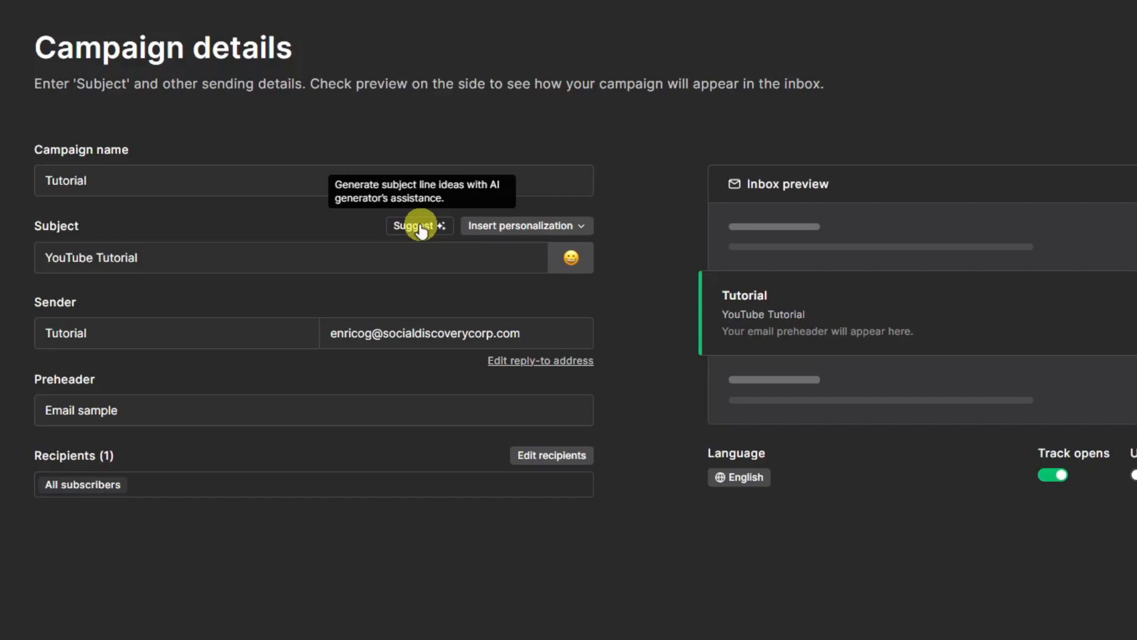
- Examine the personalization fields and emojis available for the subject line
click(582, 225)
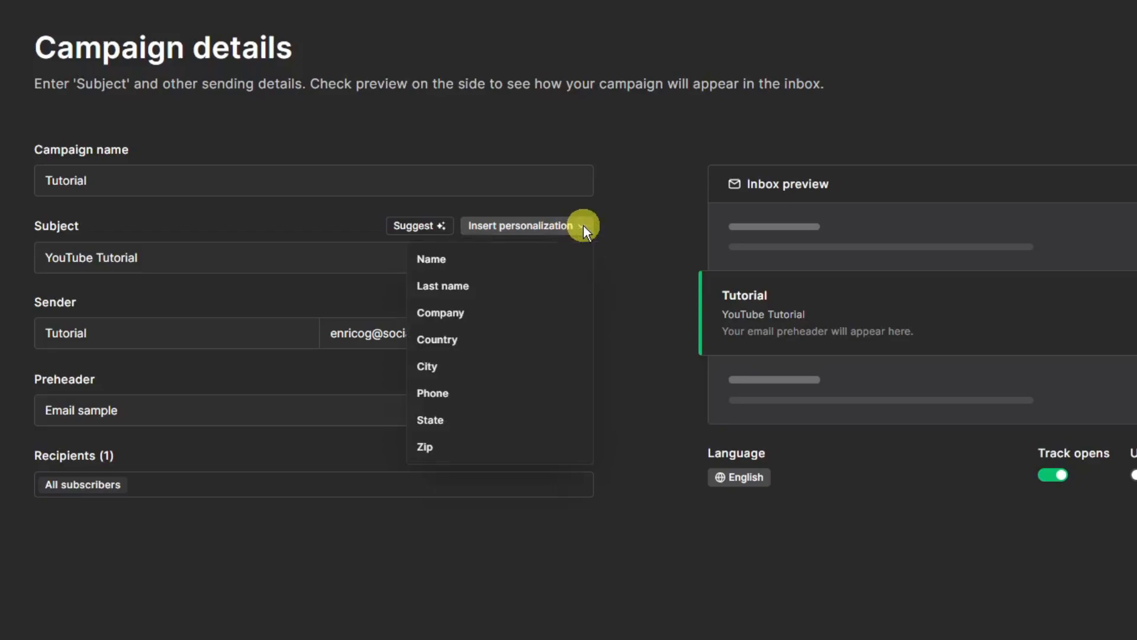
click(584, 226)
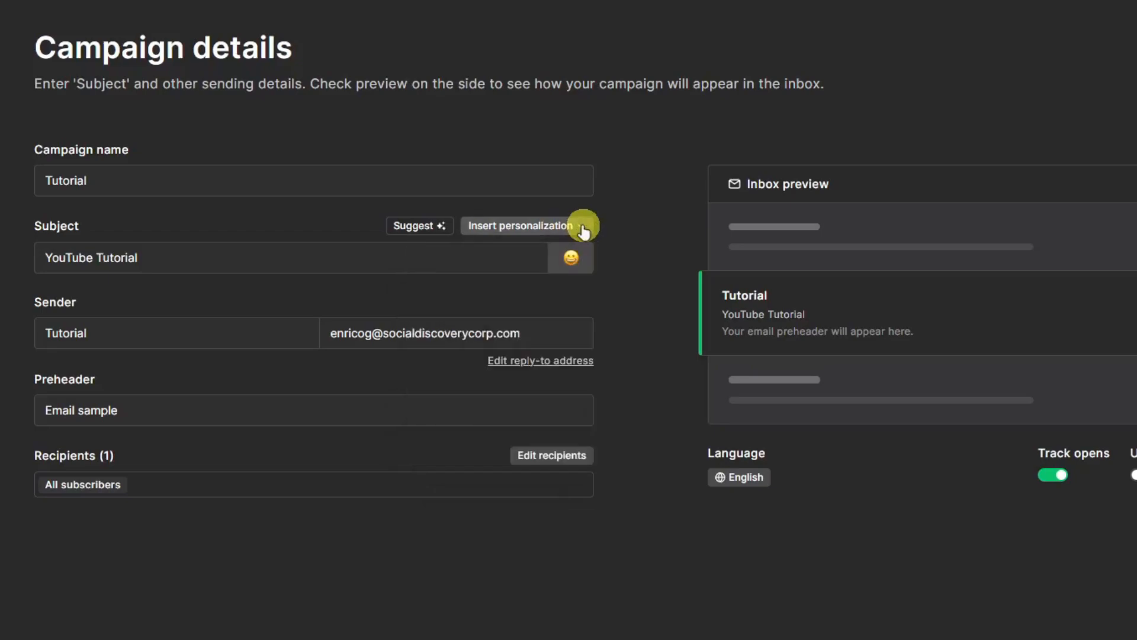
click(571, 258)
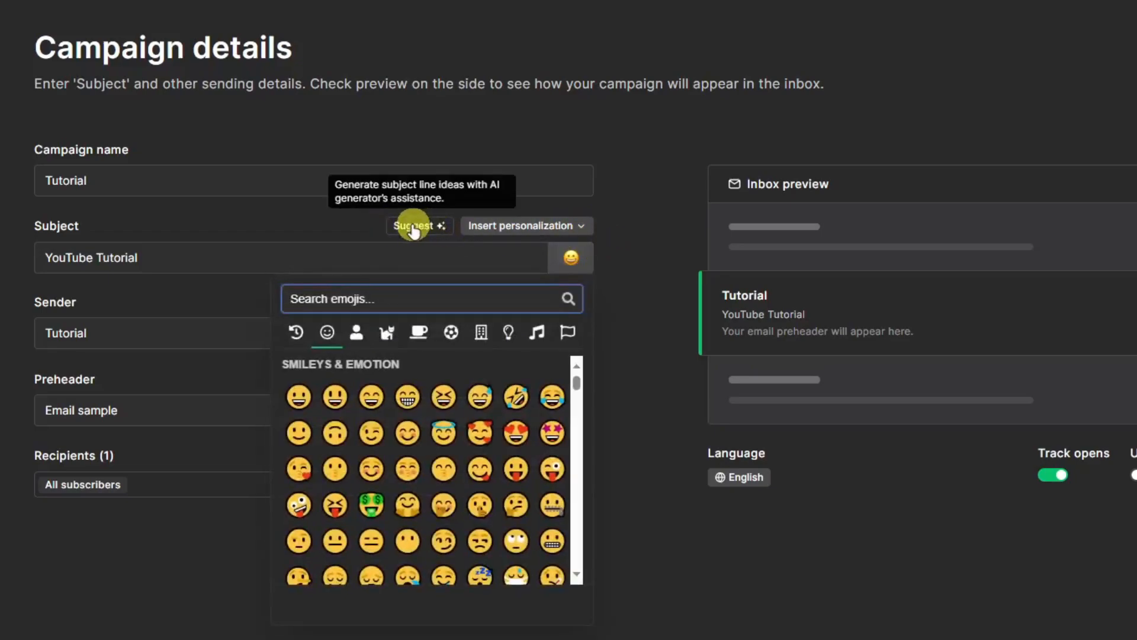
click(410, 227)
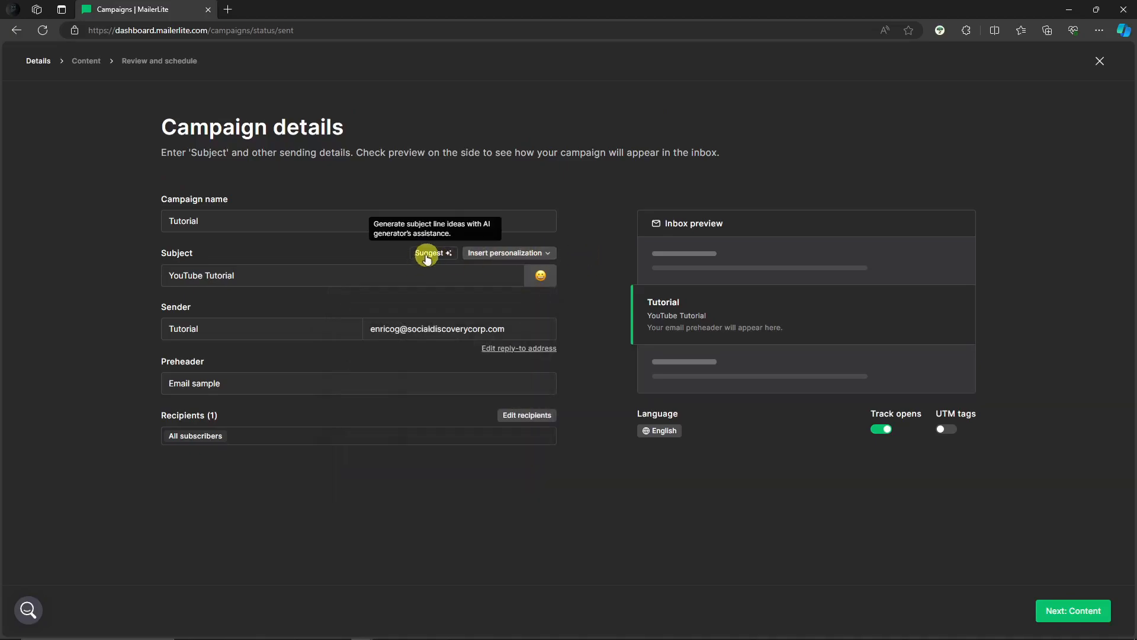
- Generate AI subject lines for "Tutorial Video" and insert "Boost your knowledge with our user-friendly Tutorial Video tutorials."
click(426, 255)
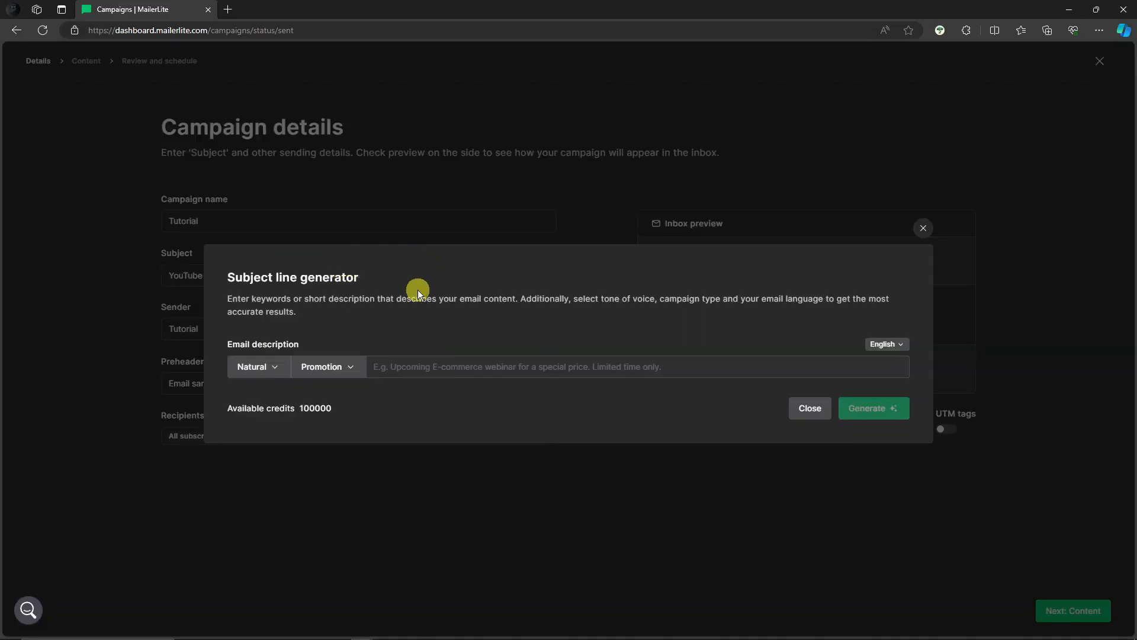
click(469, 367)
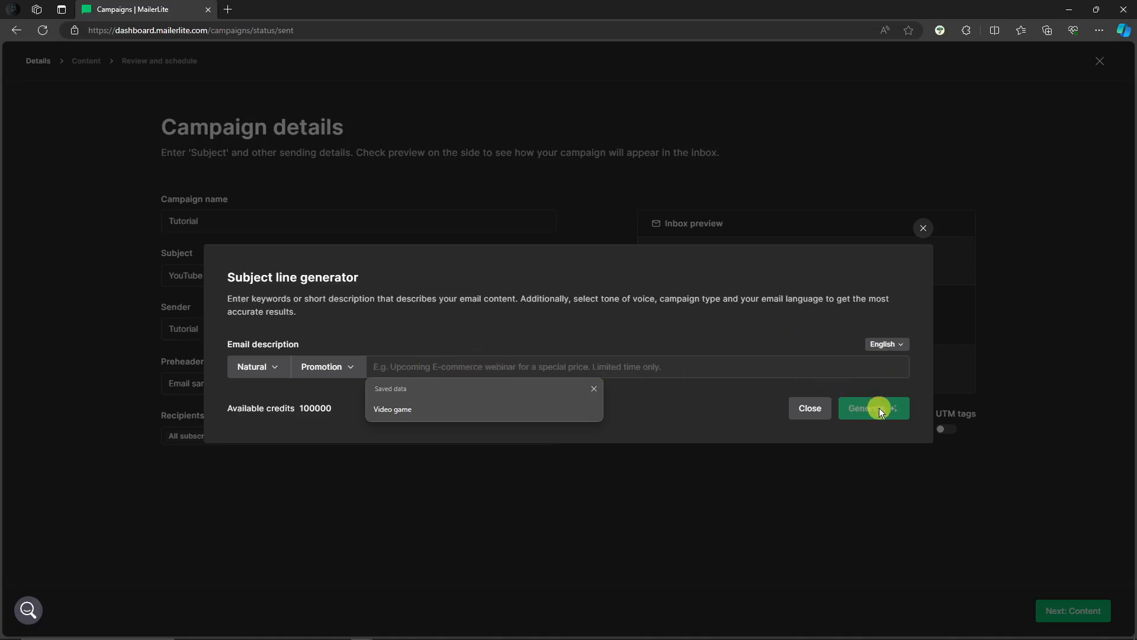
text(T)
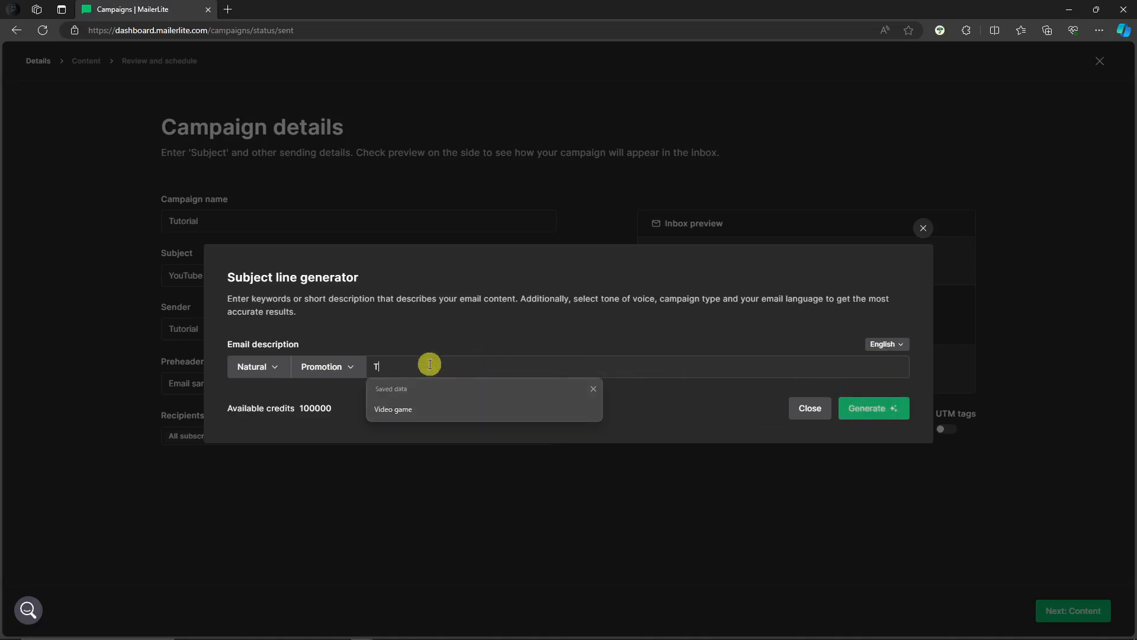
text(utorial Video)
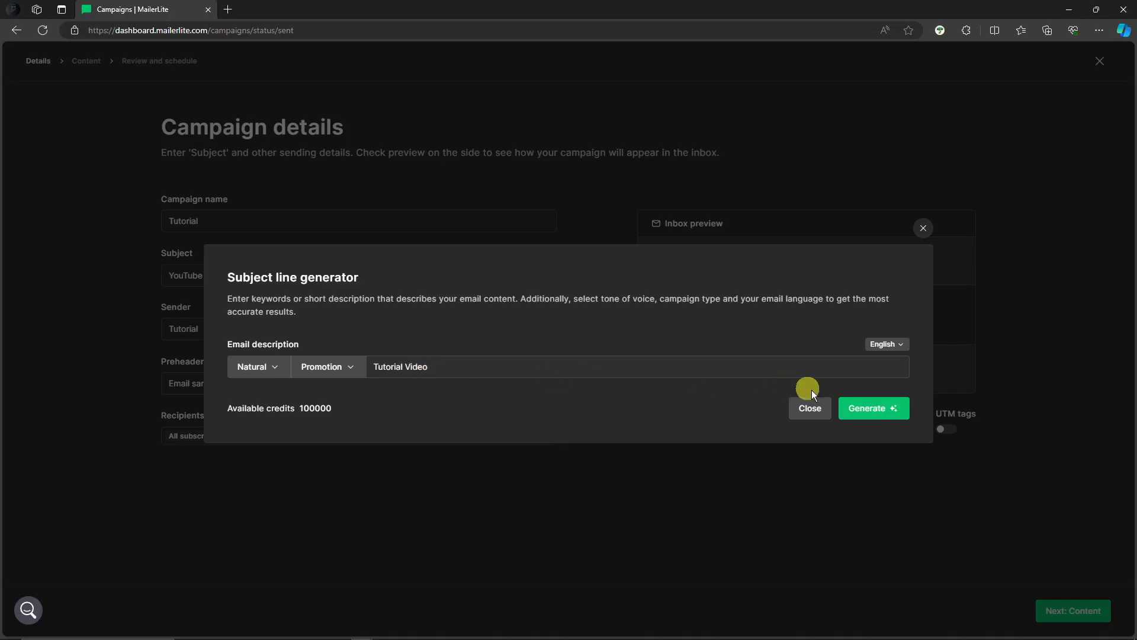
click(866, 407)
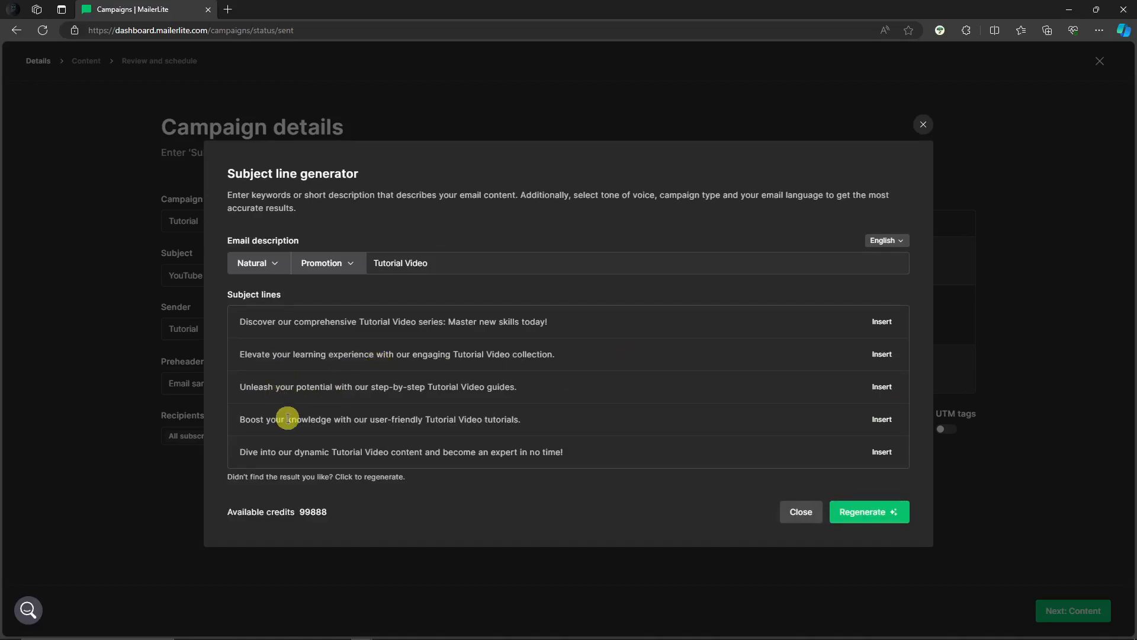
click(882, 419)
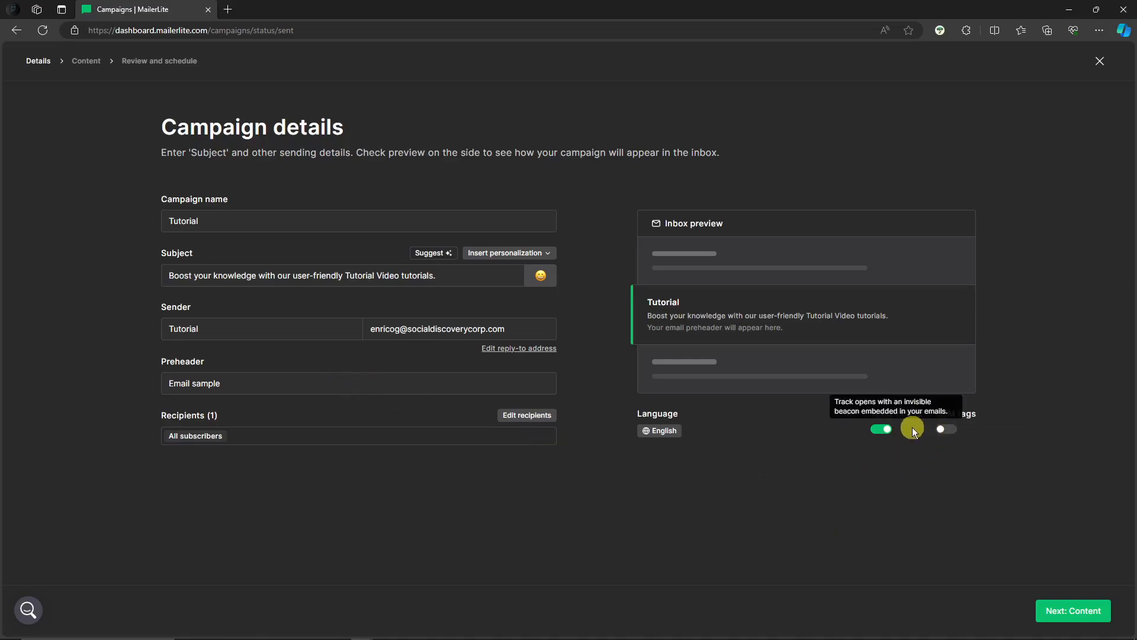
- Turn on UTM tags, check the available unsubscribe-page languages, and continue to the campaign's content stage
click(945, 430)
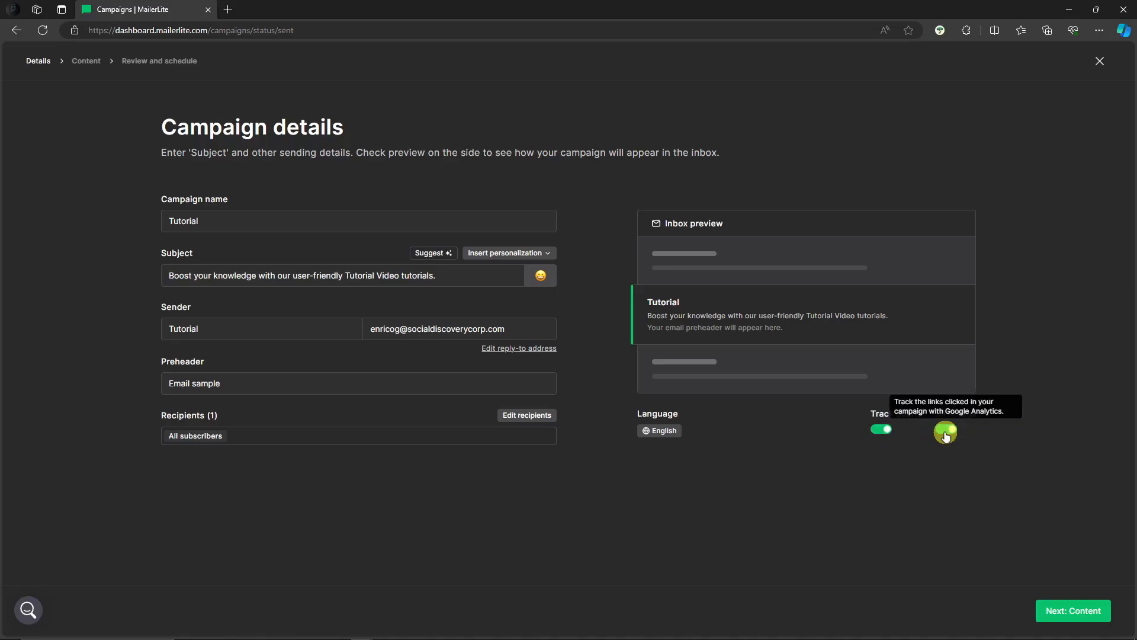
click(663, 430)
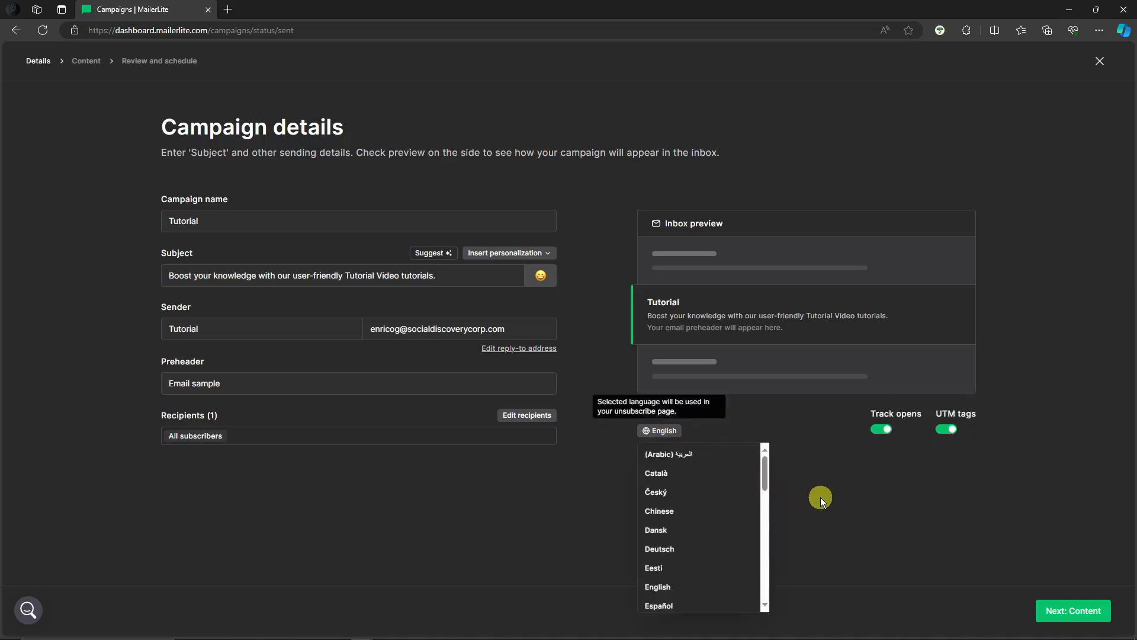
click(814, 494)
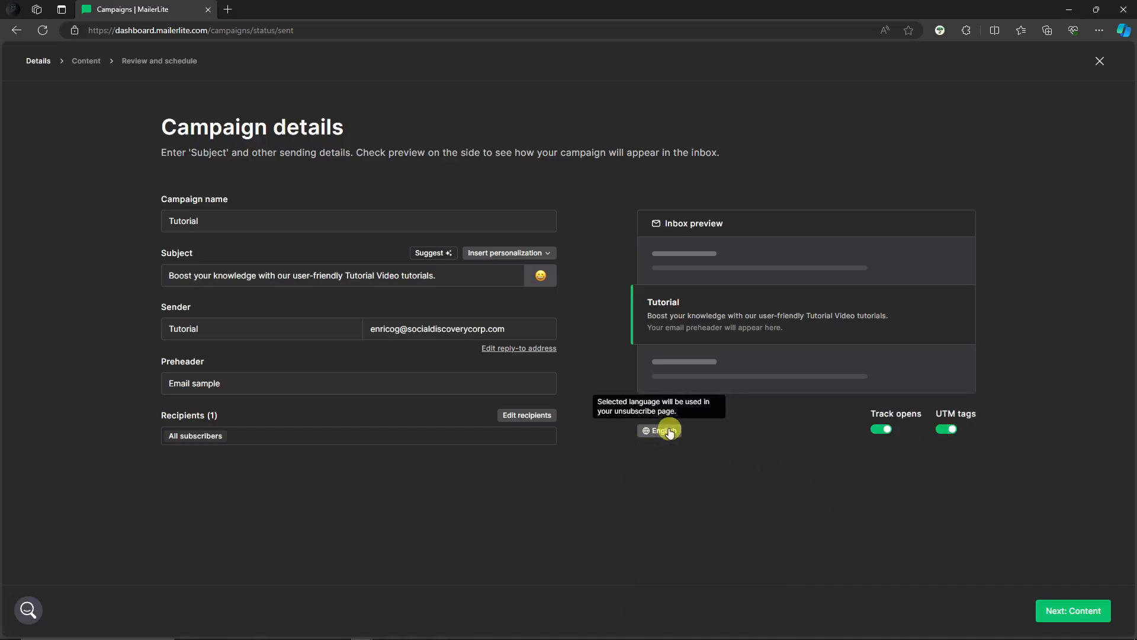
click(1068, 616)
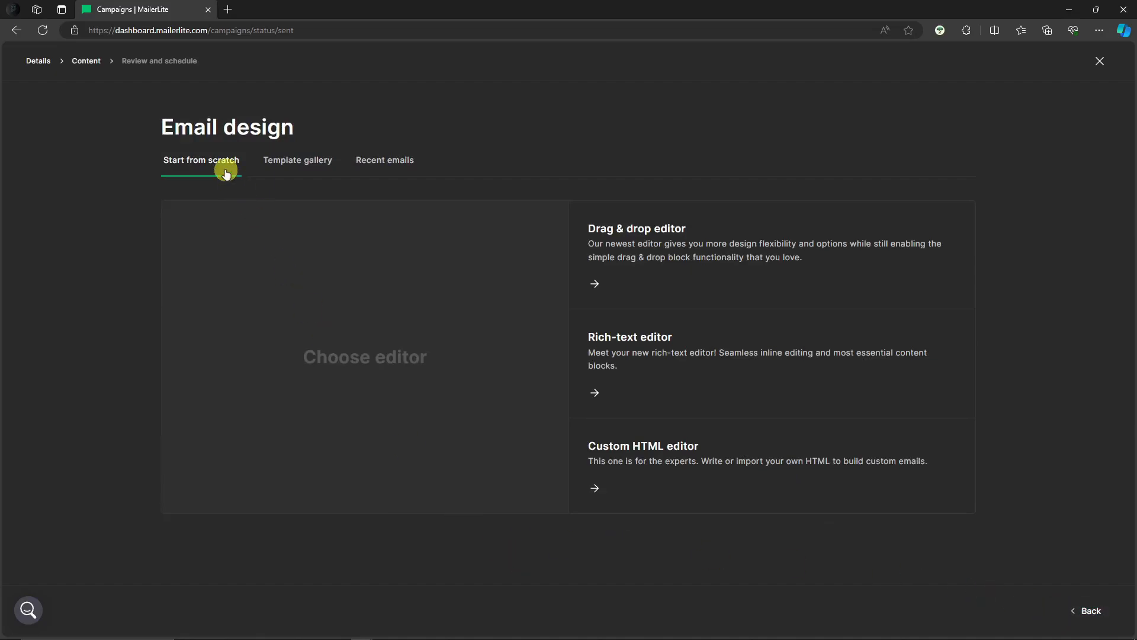
- Browse the email template gallery and check the recent emails available as a starting design
click(305, 173)
scroll(470, 311, down, 6)
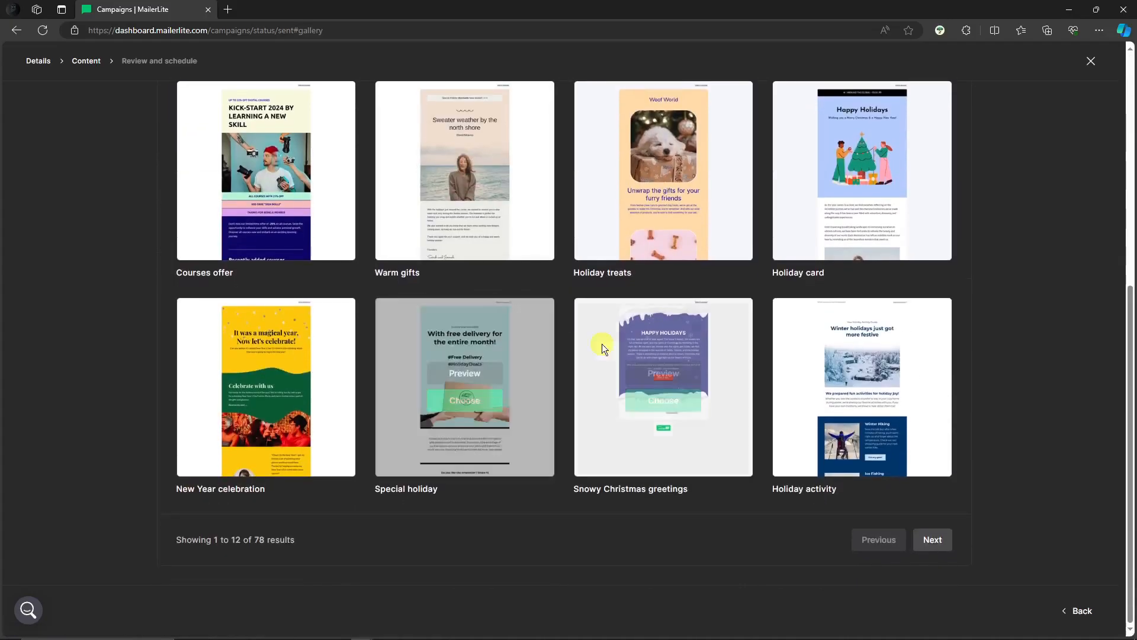
scroll(597, 345, up, 7)
scroll(577, 376, down, 6)
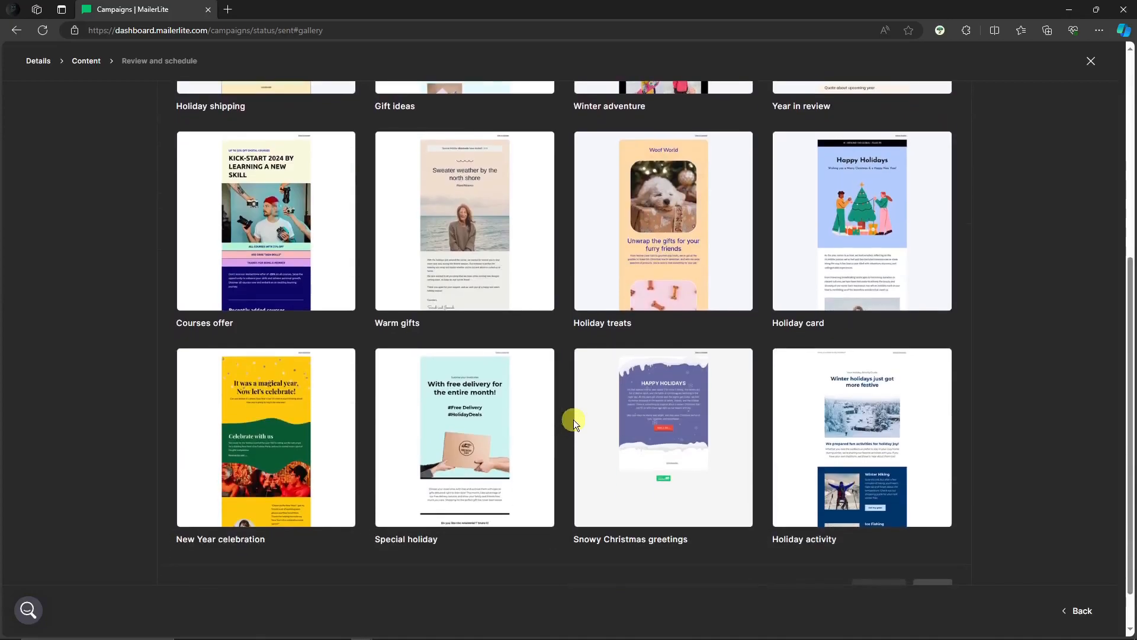
scroll(573, 420, up, 5)
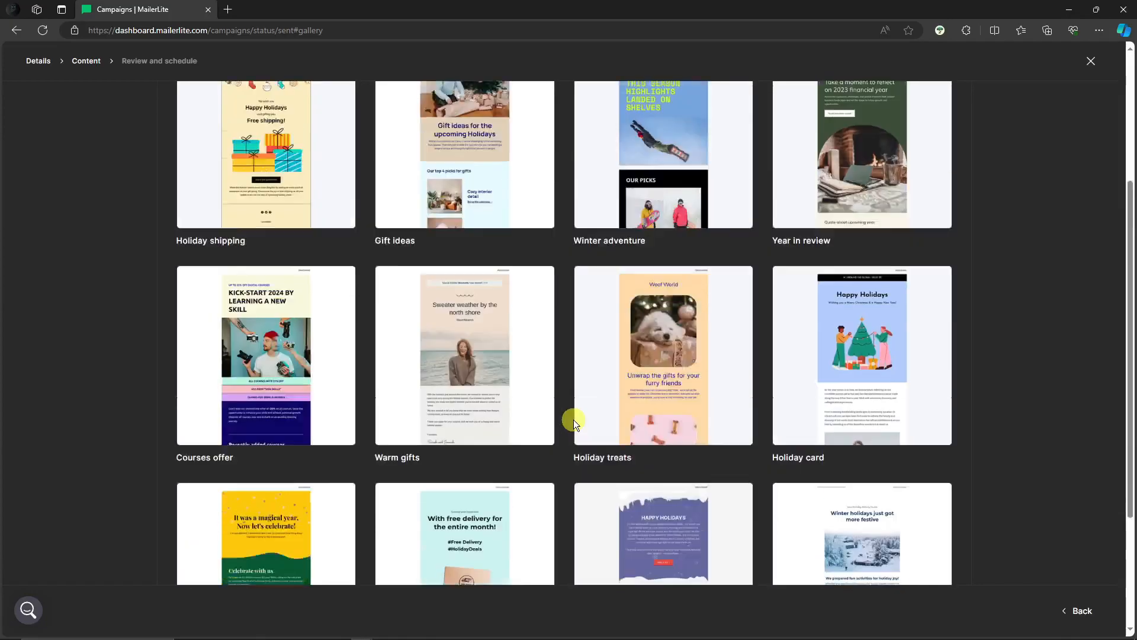
scroll(667, 382, down, 5)
scroll(557, 396, down, 1)
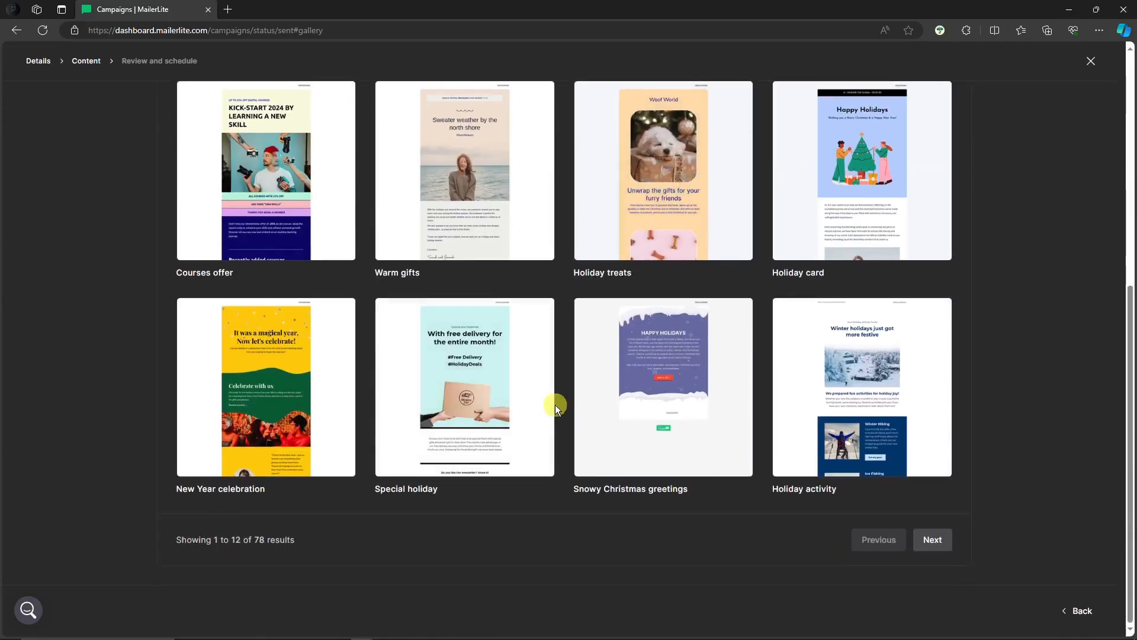
scroll(544, 429, up, 10)
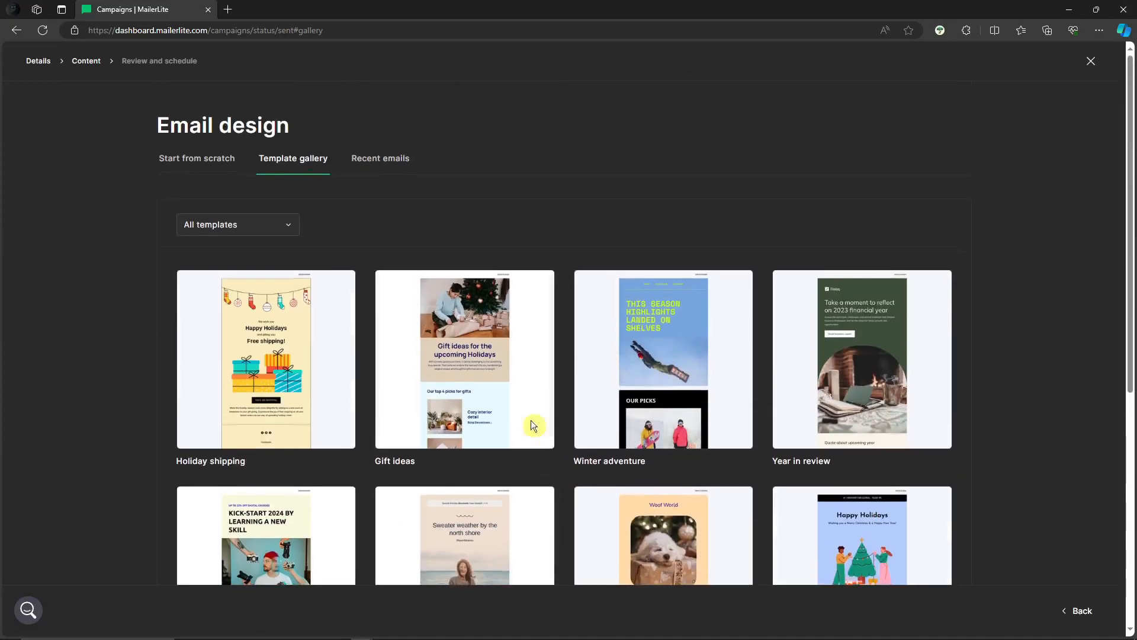
click(374, 158)
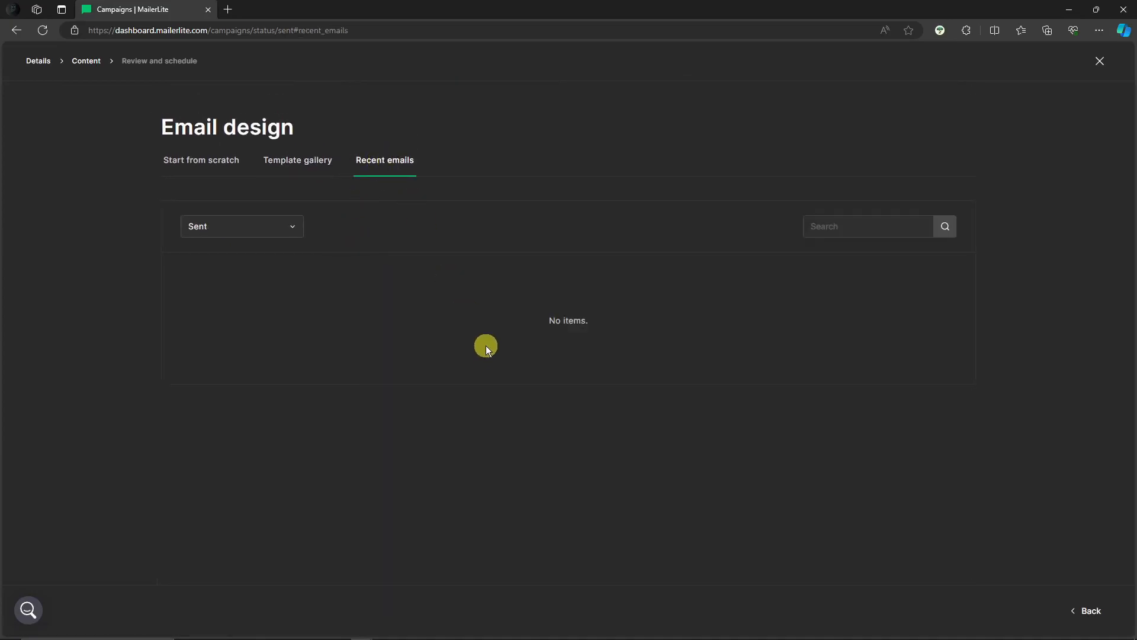
click(302, 160)
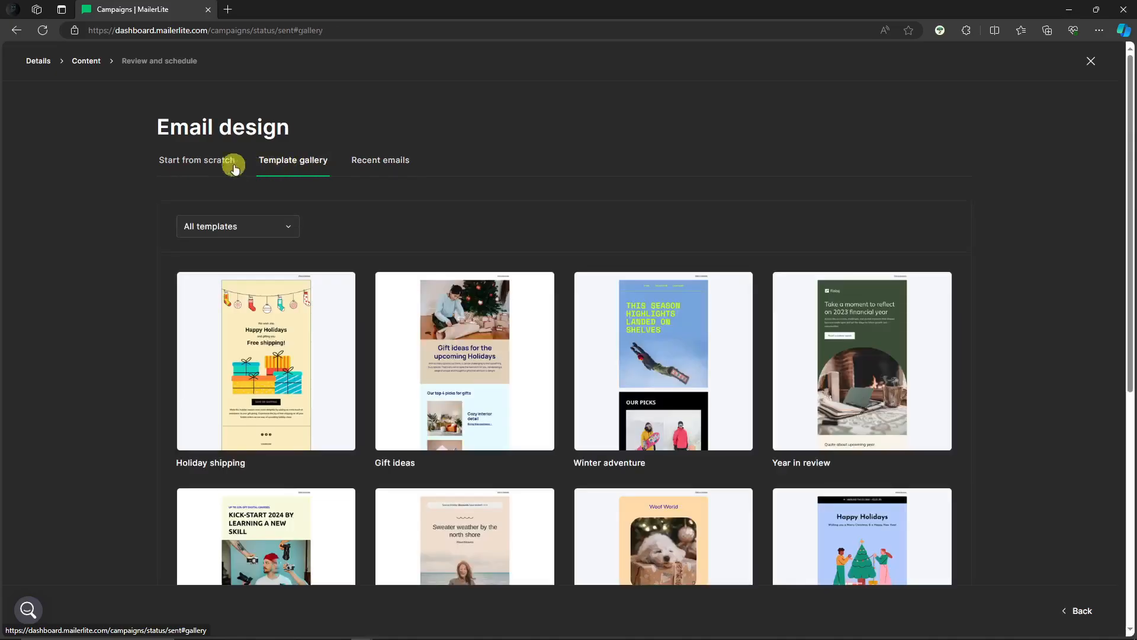
- Start the email from scratch in the drag & drop editor and look through its Gallery blocks
click(200, 158)
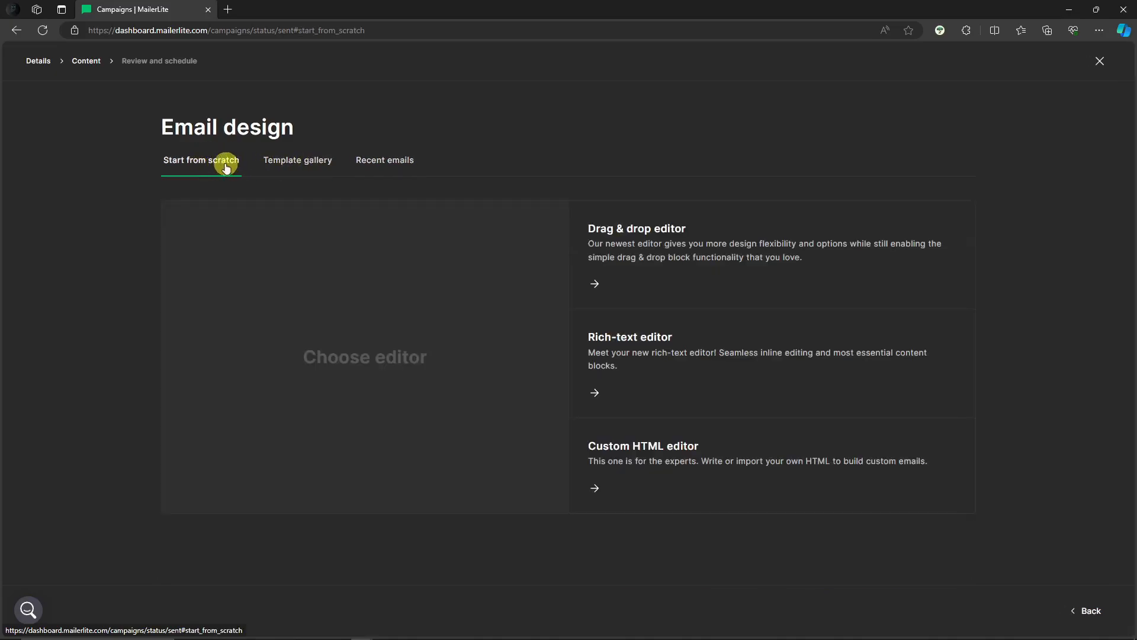
mouse_move(699, 229)
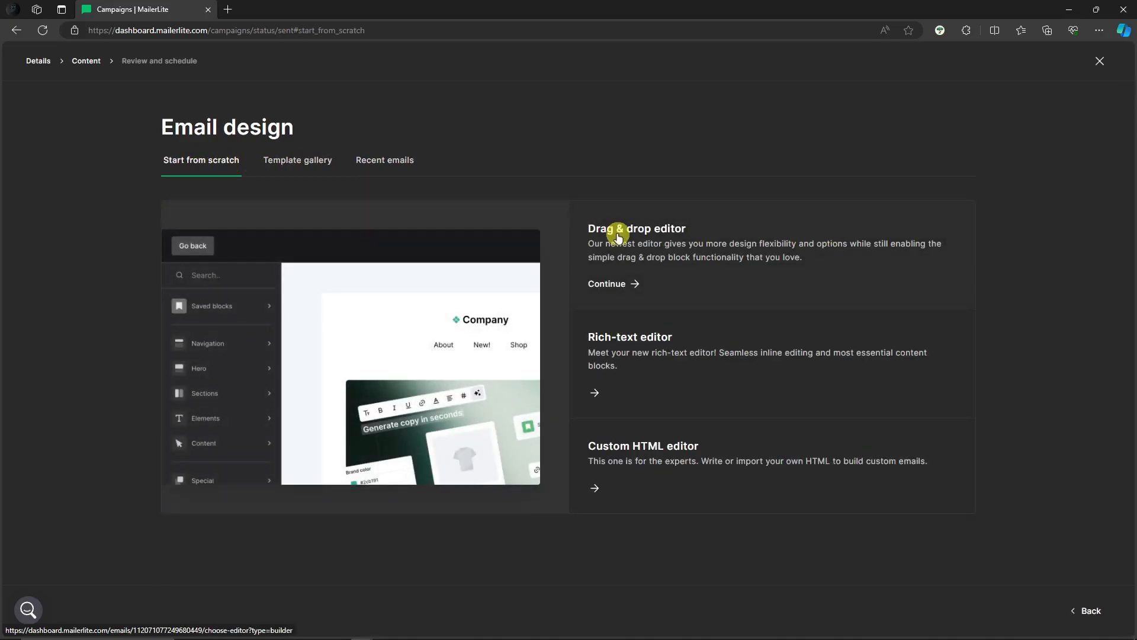
mouse_move(645, 354)
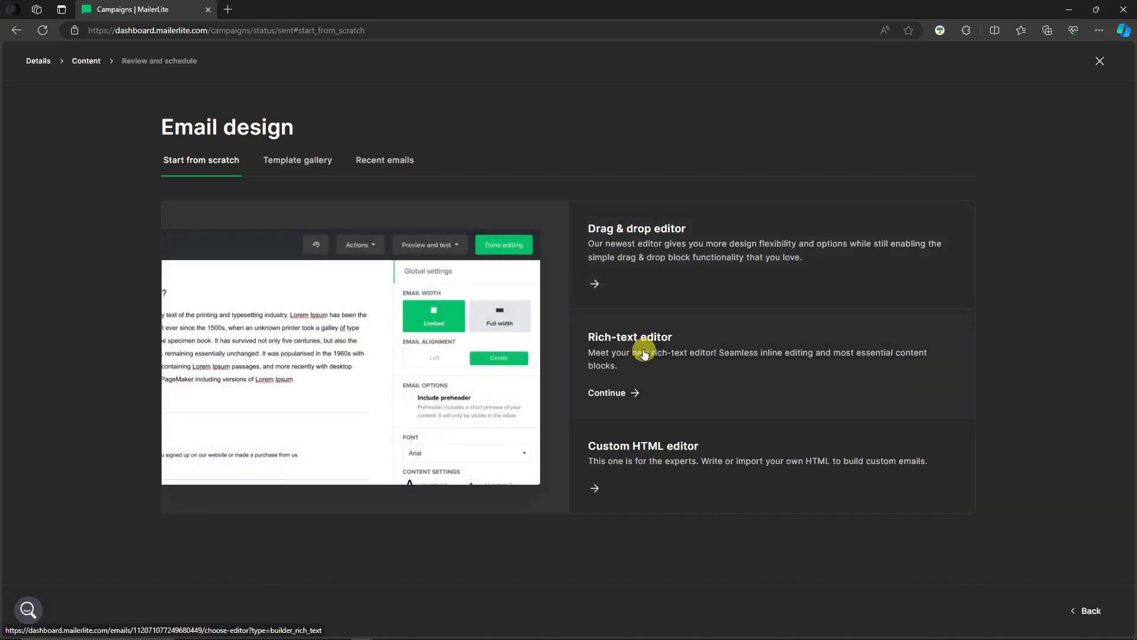
mouse_move(667, 465)
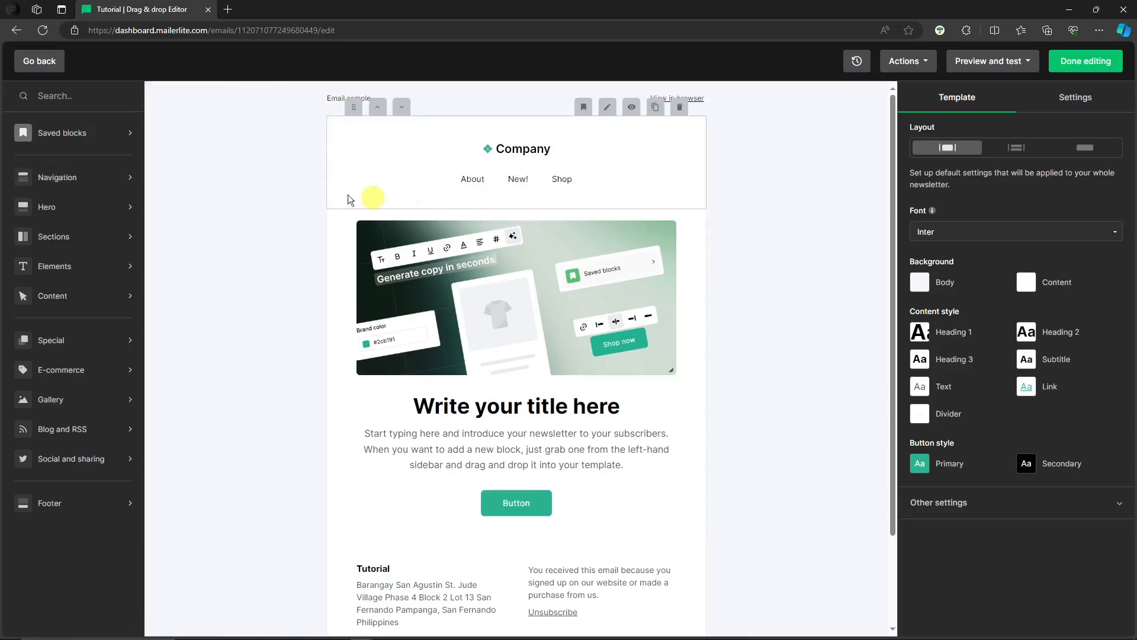
mouse_move(88, 399)
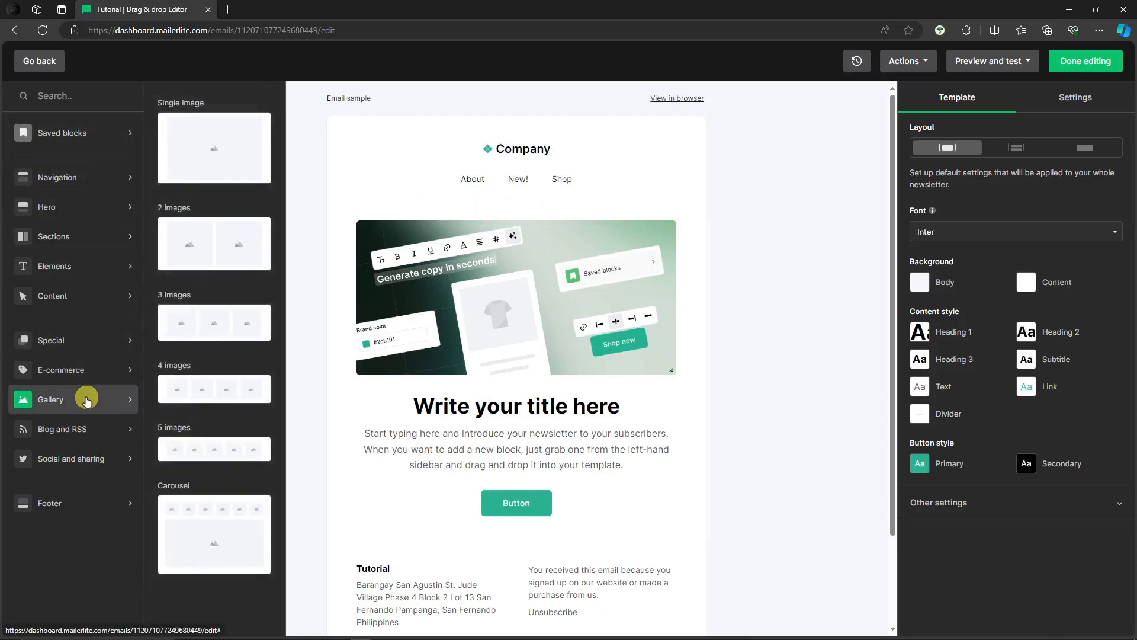
scroll(755, 336, down, 2)
scroll(715, 383, up, 2)
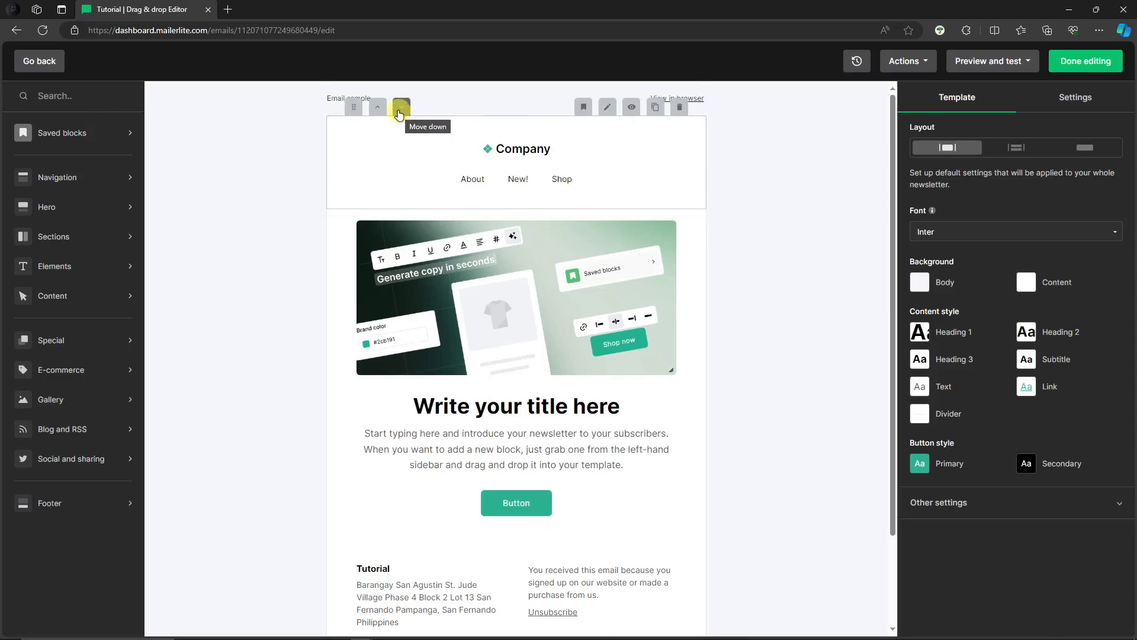
- Increase the top padding of the Logo + Navigation block
drag(351, 108, 377, 147)
click(524, 151)
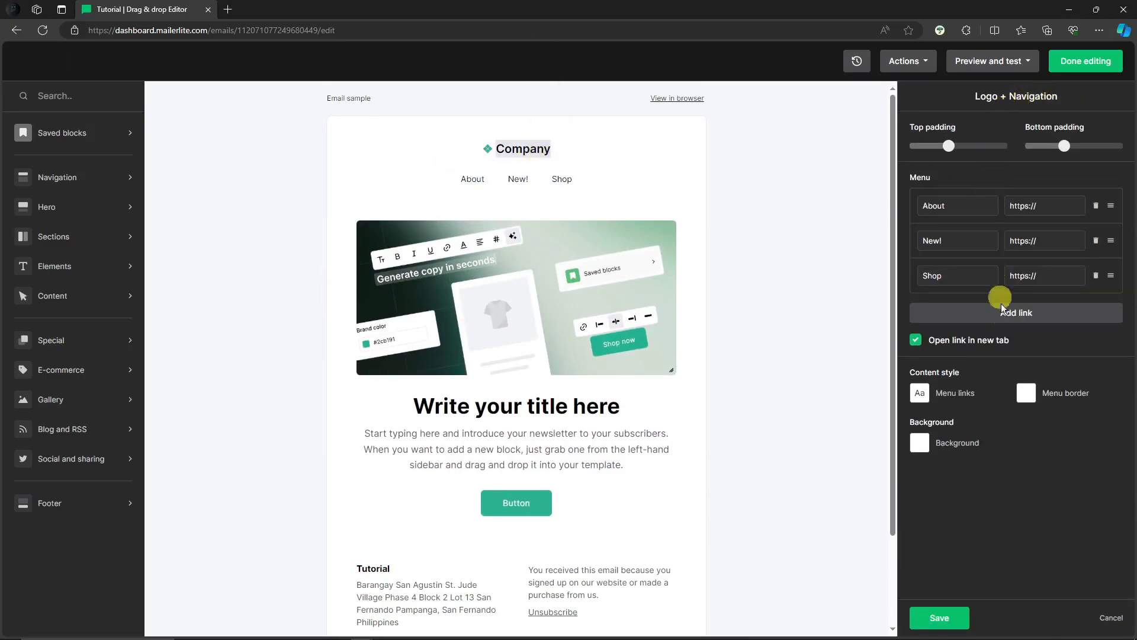
mouse_move(949, 146)
mouse_down()
mouse_move(918, 146)
mouse_move(968, 147)
mouse_up()
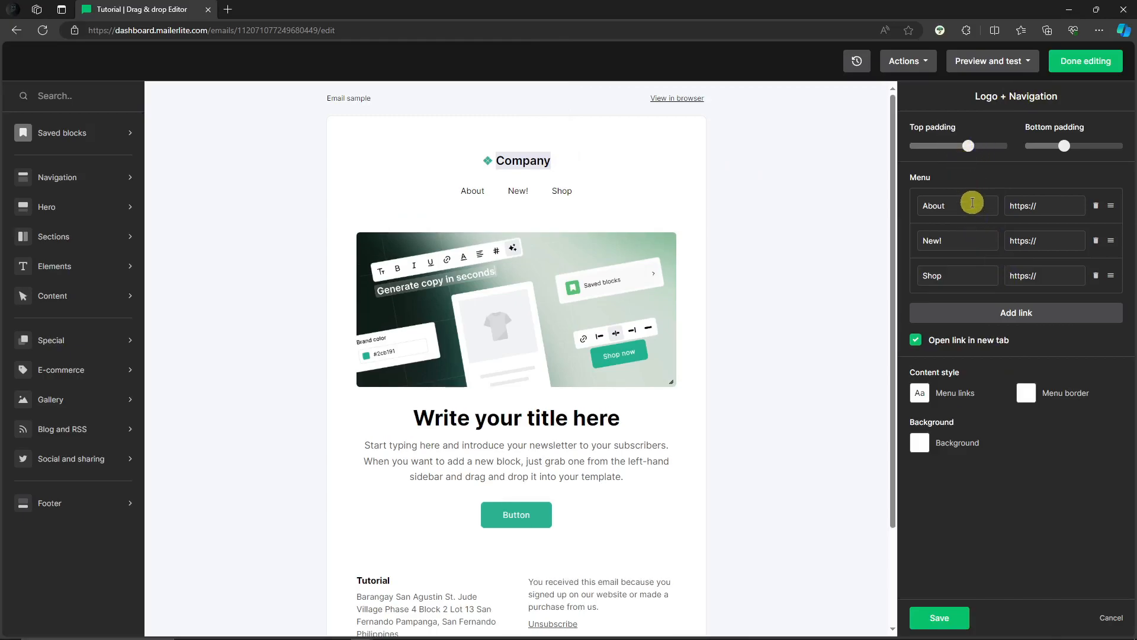
click(1059, 205)
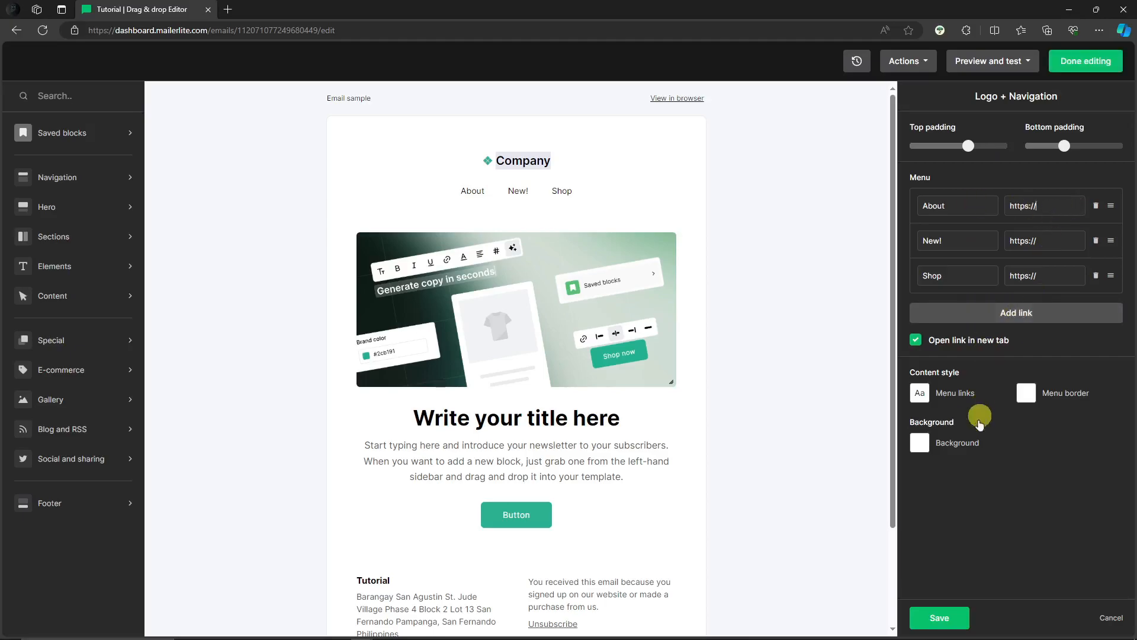
- Check the menu border option and set the Logo + Navigation block's background colour to dark red
click(1031, 398)
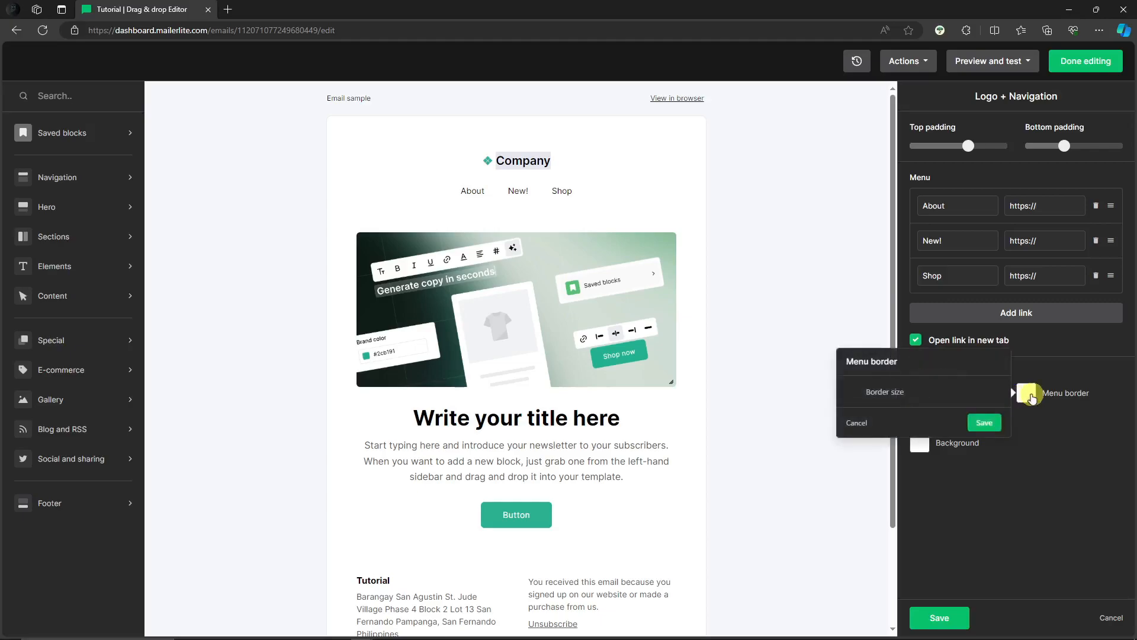
click(1026, 482)
click(955, 448)
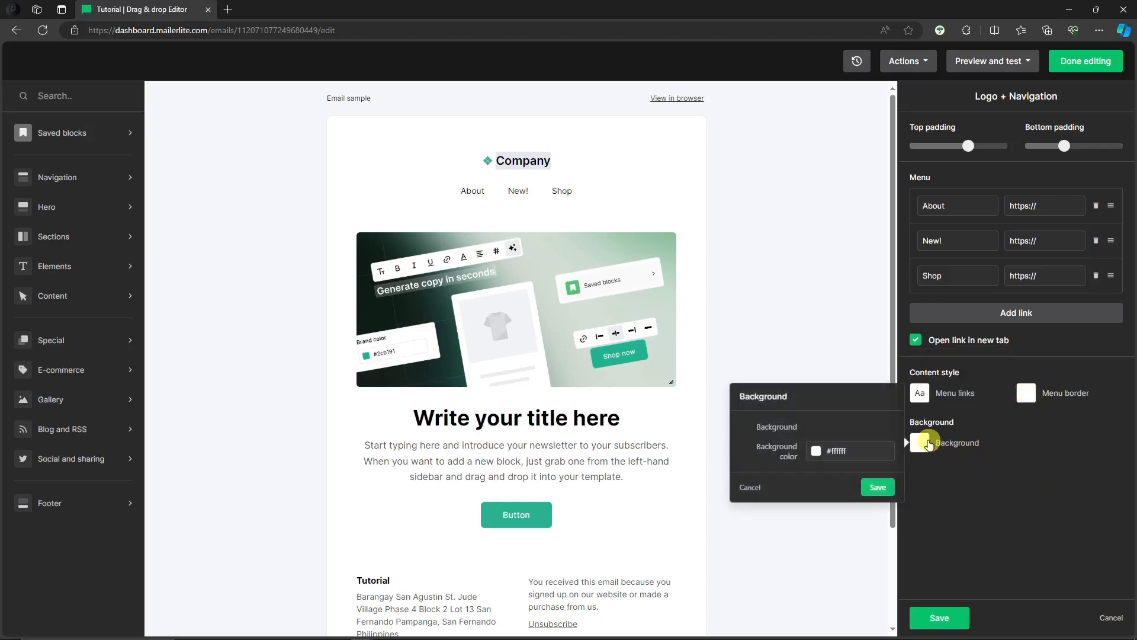
click(812, 461)
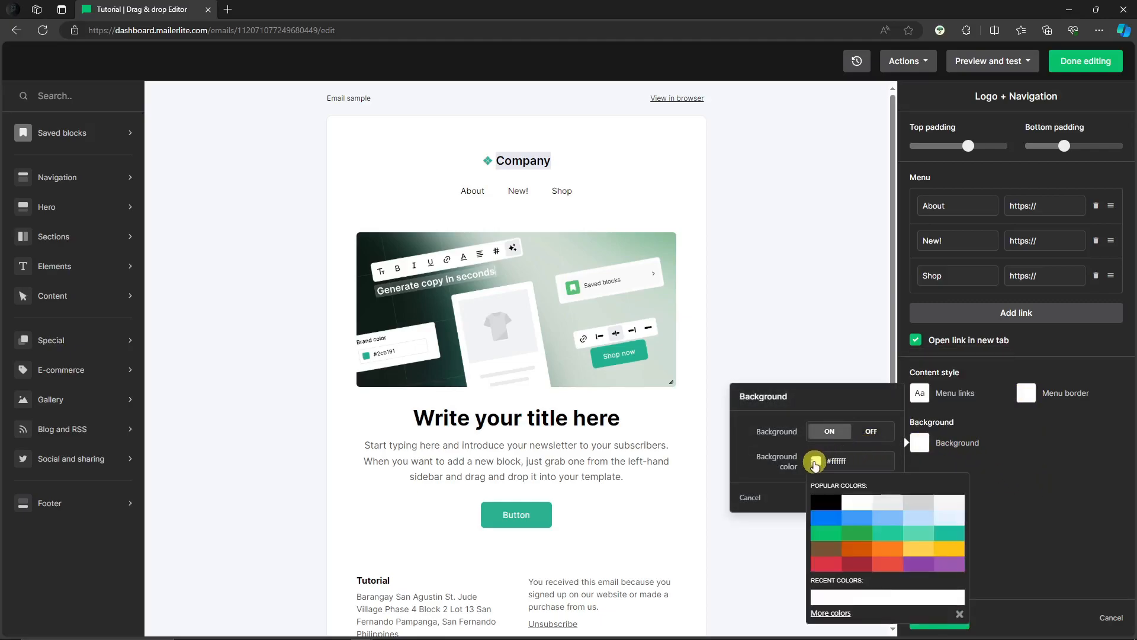
click(854, 563)
click(787, 291)
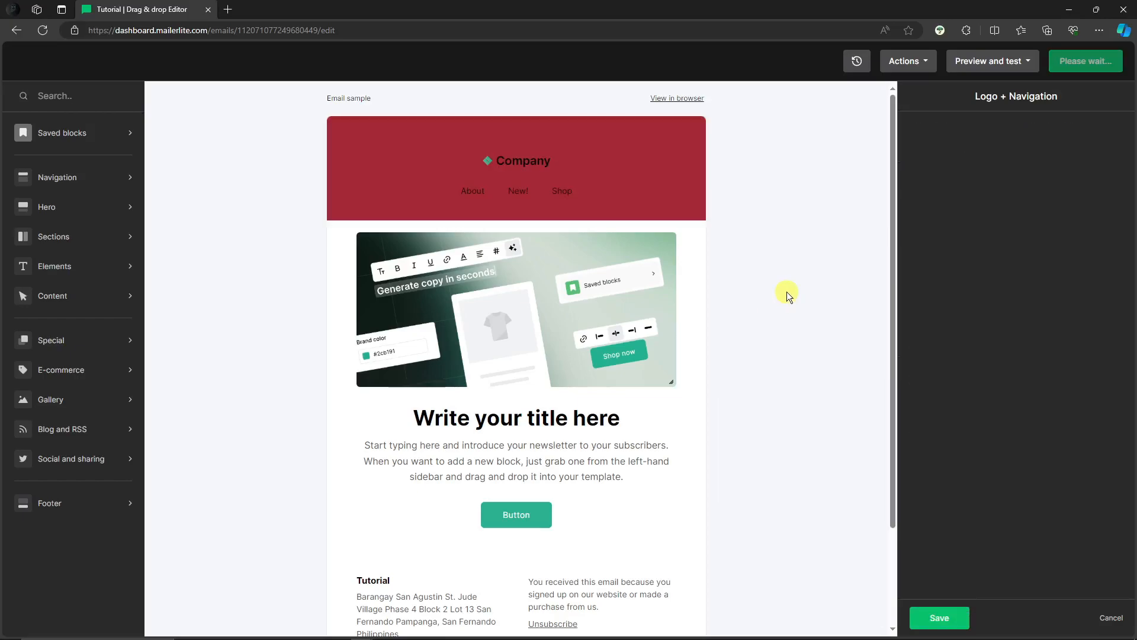
- Replace the Company logo with the uploaded image "Blue and White Circle Surfing Club Logo.png" and enlarge it to about 171 x 171
click(616, 163)
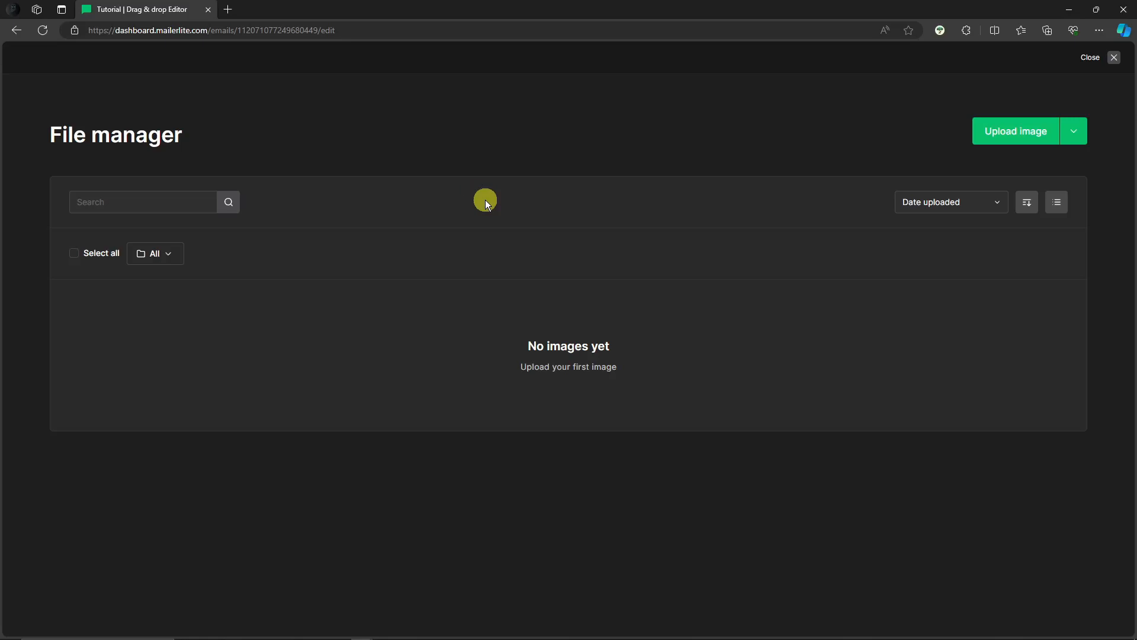
click(1016, 132)
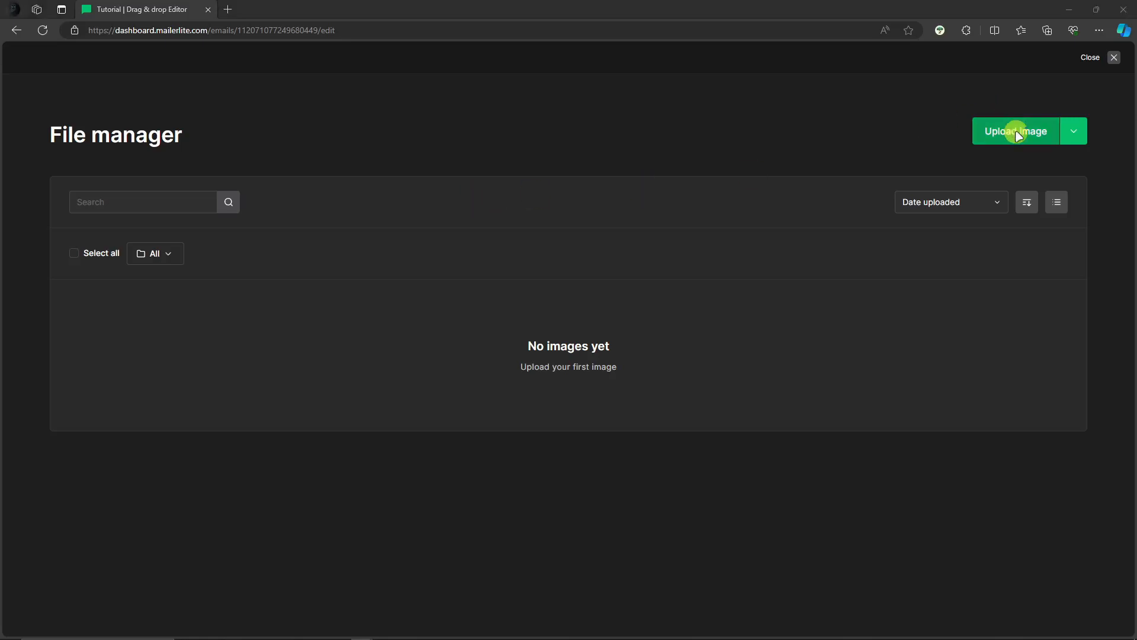
scroll(472, 434, up, 2)
double_click(617, 295)
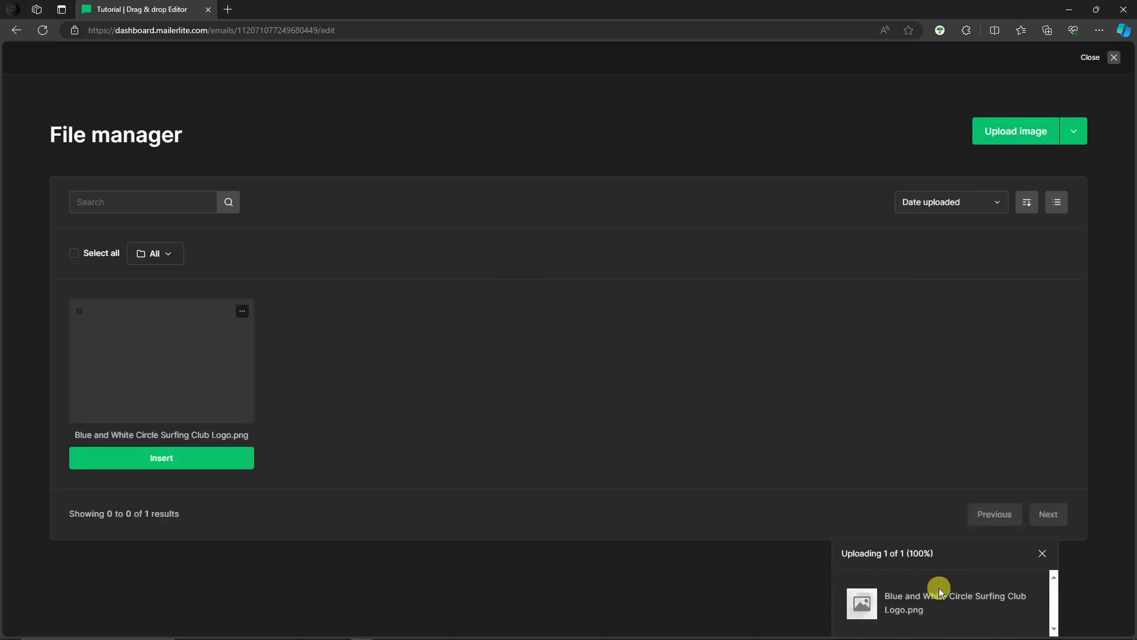
click(161, 458)
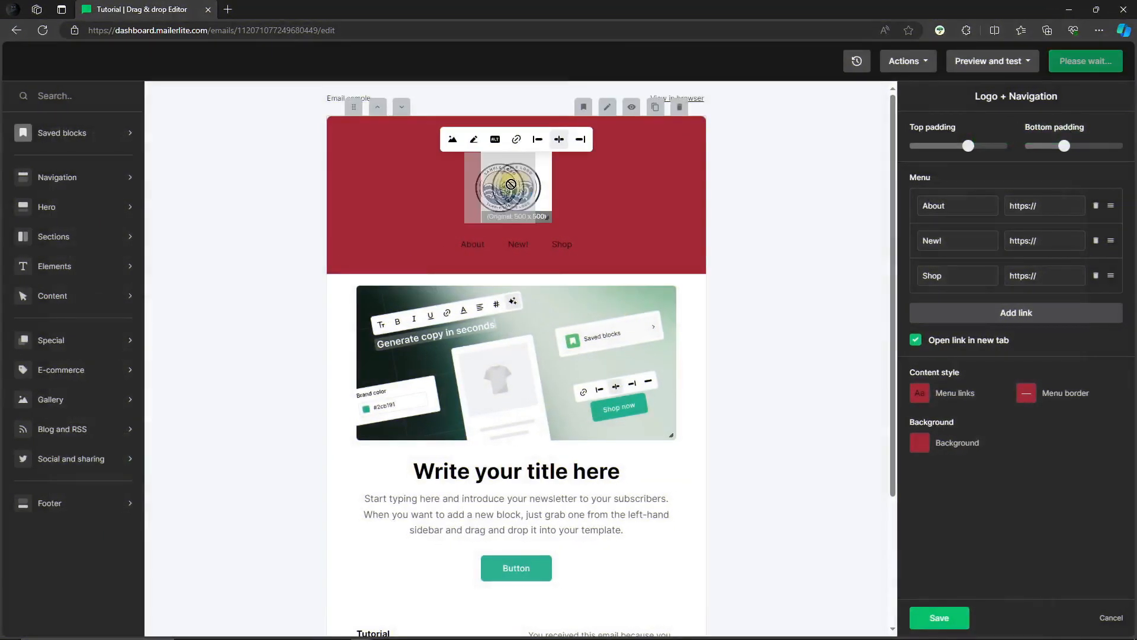
drag(548, 218, 566, 250)
mouse_move(532, 211)
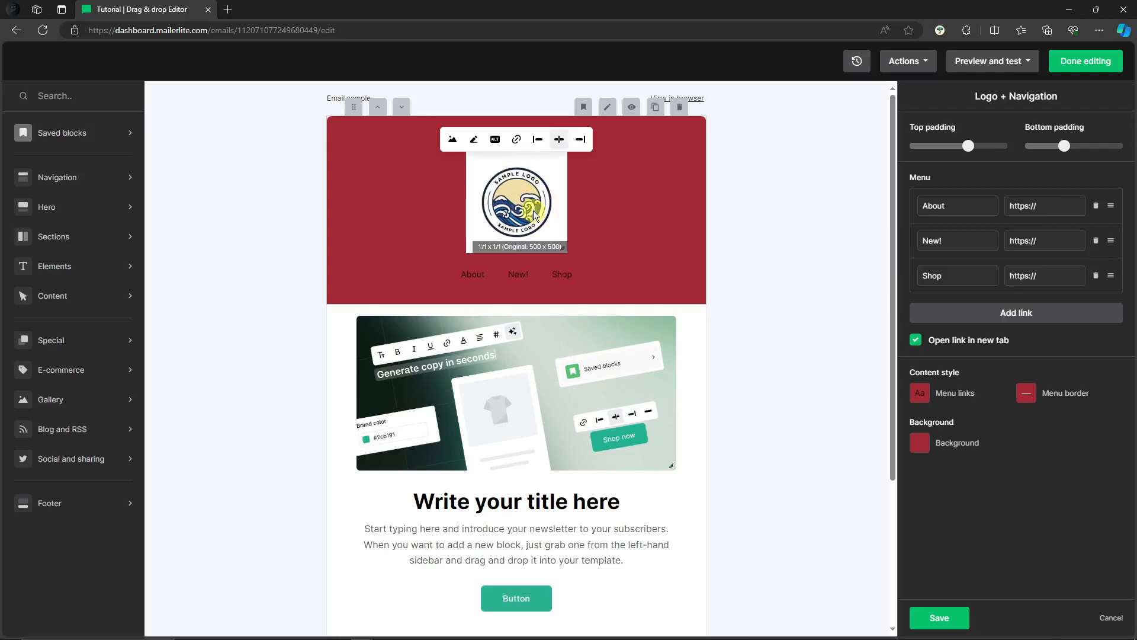
- Link the logo image to youtube.com, set it to open in a new tab, and check the saved link
click(516, 141)
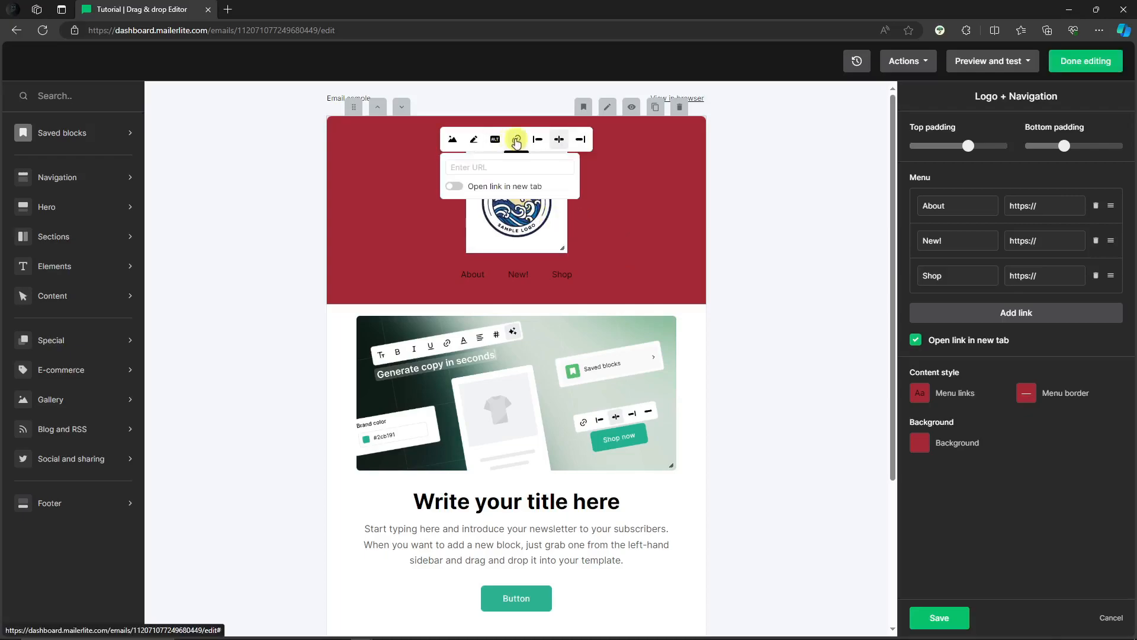
click(454, 187)
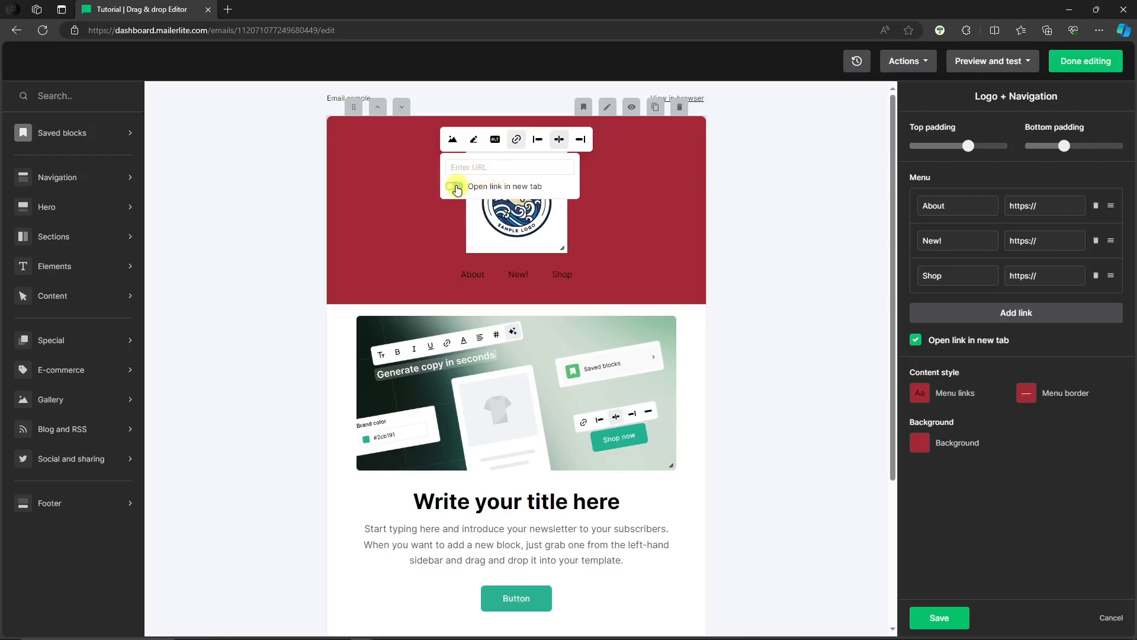
click(478, 167)
text(youtube.com)
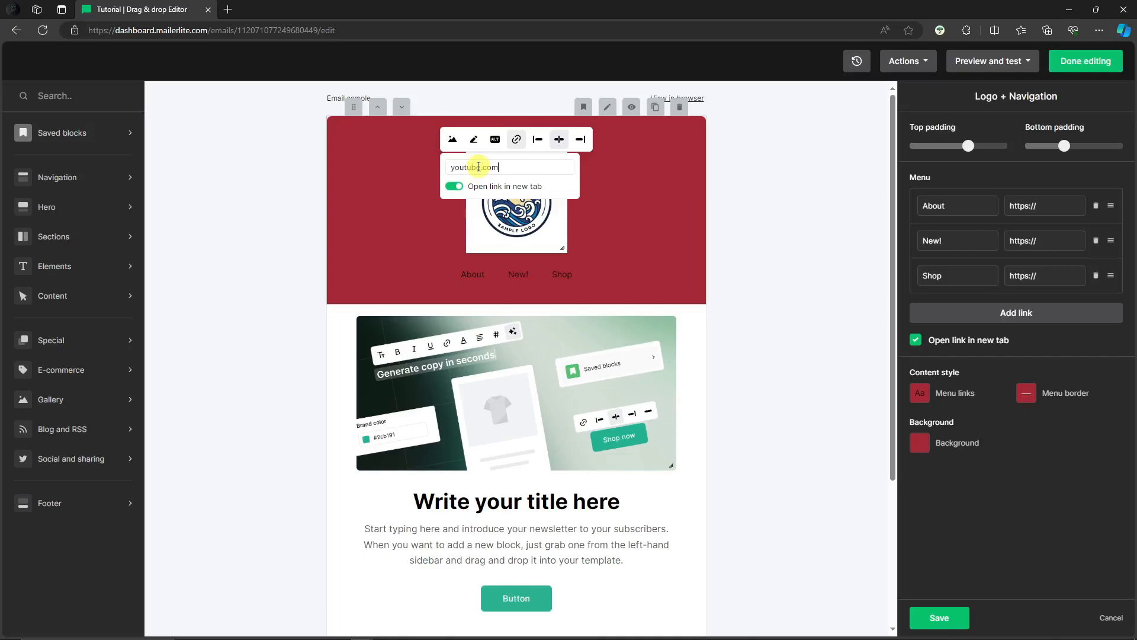
click(774, 183)
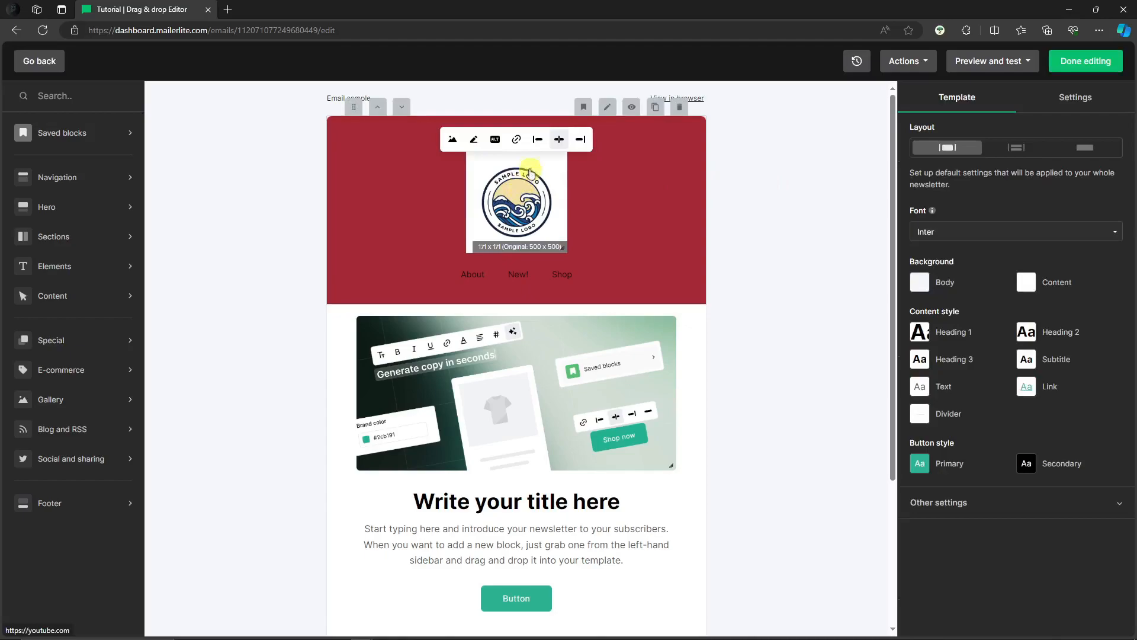
click(516, 140)
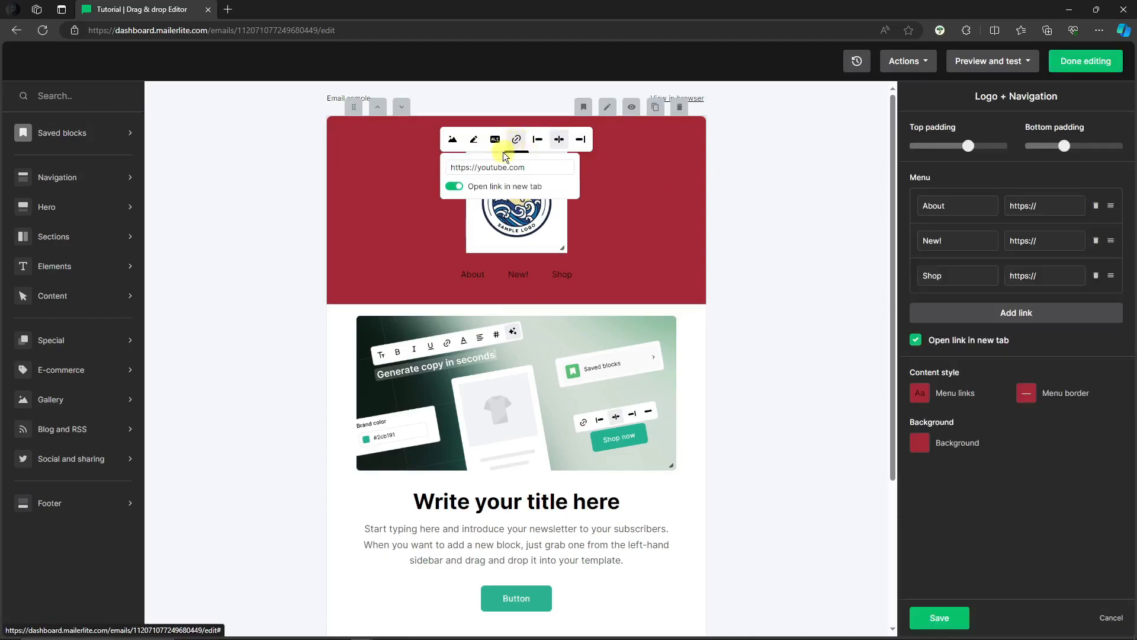
click(657, 205)
- Add an Extended hero block between the main content block and the footer
click(509, 202)
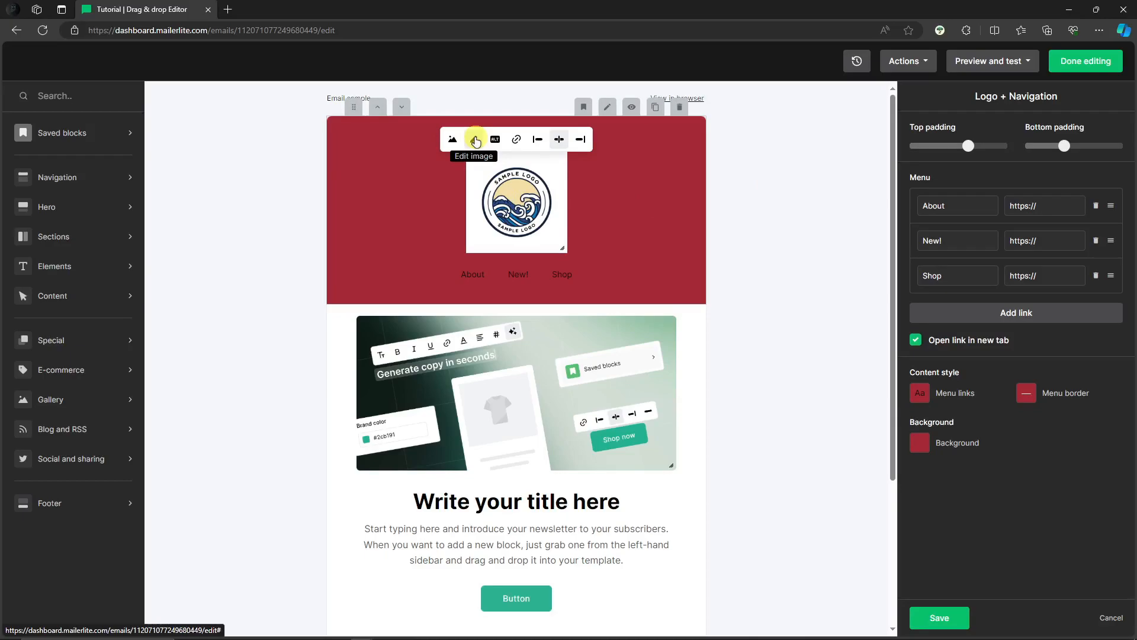
scroll(767, 258, down, 1)
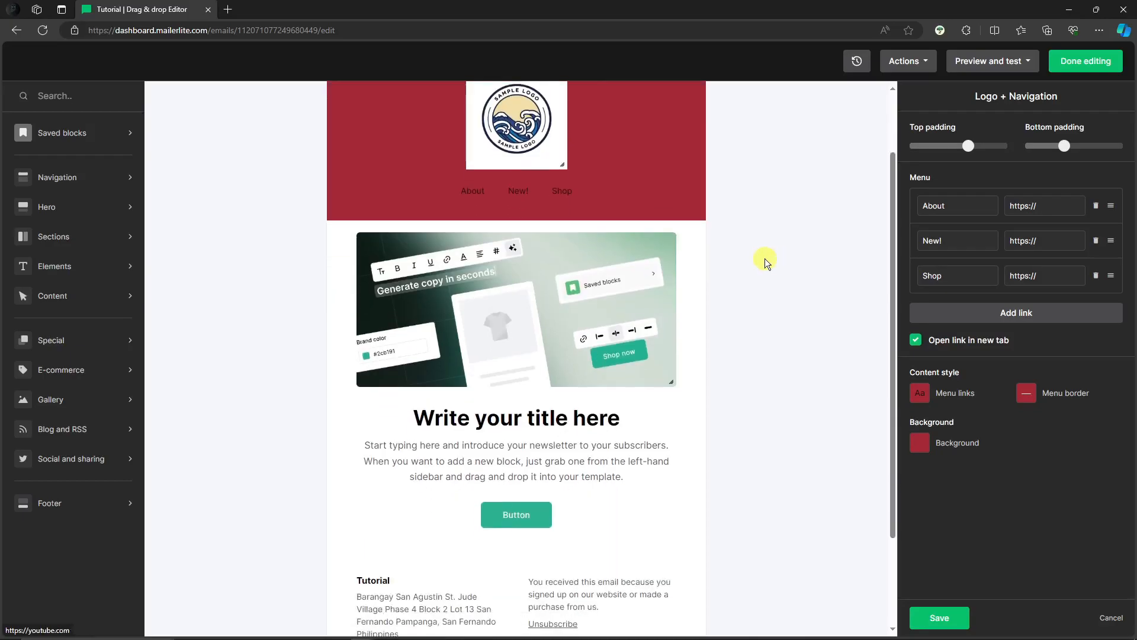
mouse_move(458, 294)
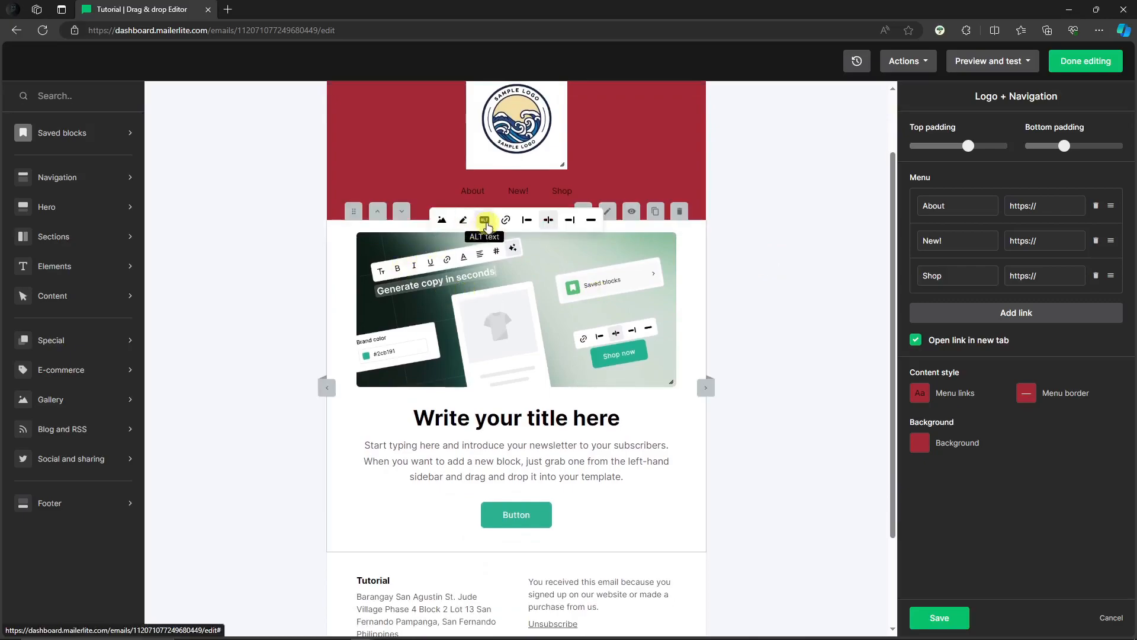
scroll(564, 367, down, 2)
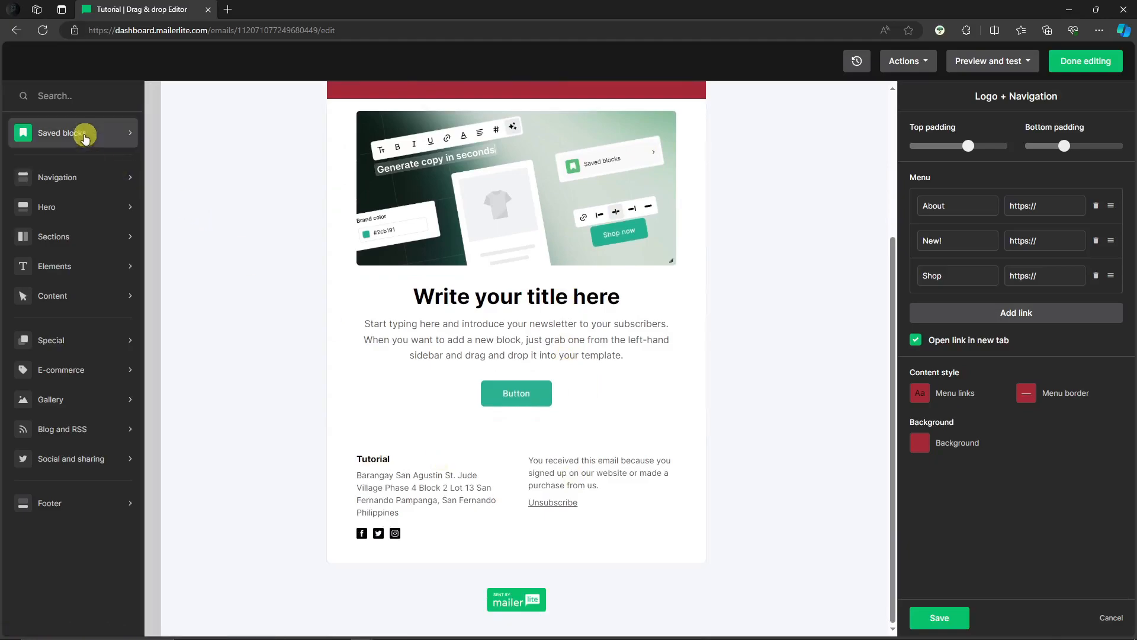
click(85, 134)
mouse_move(96, 208)
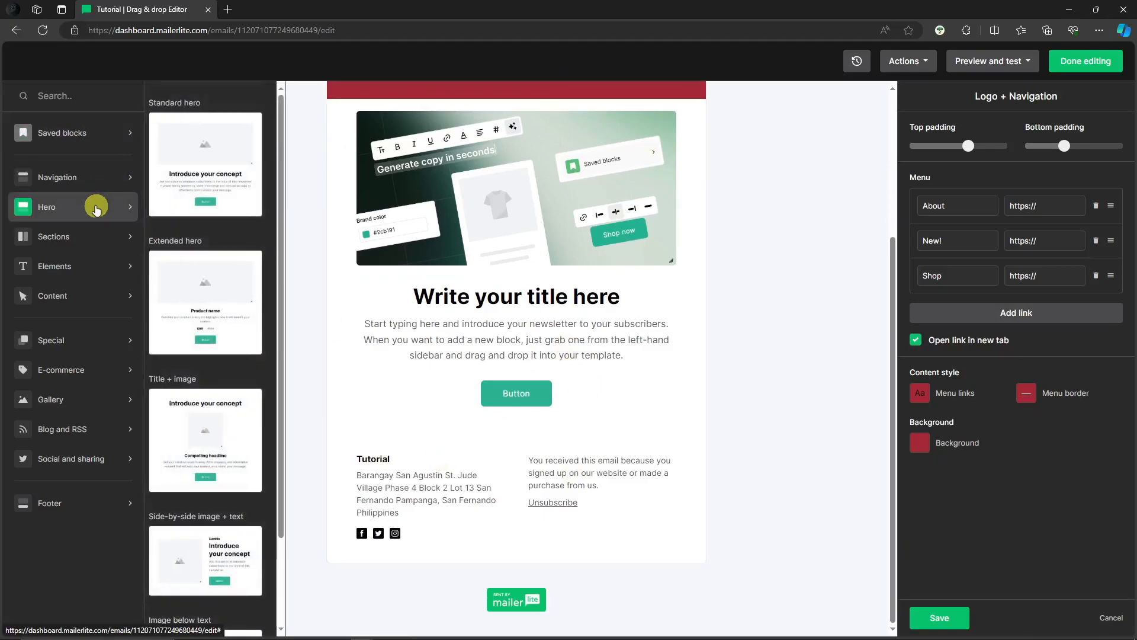
drag(190, 299, 498, 424)
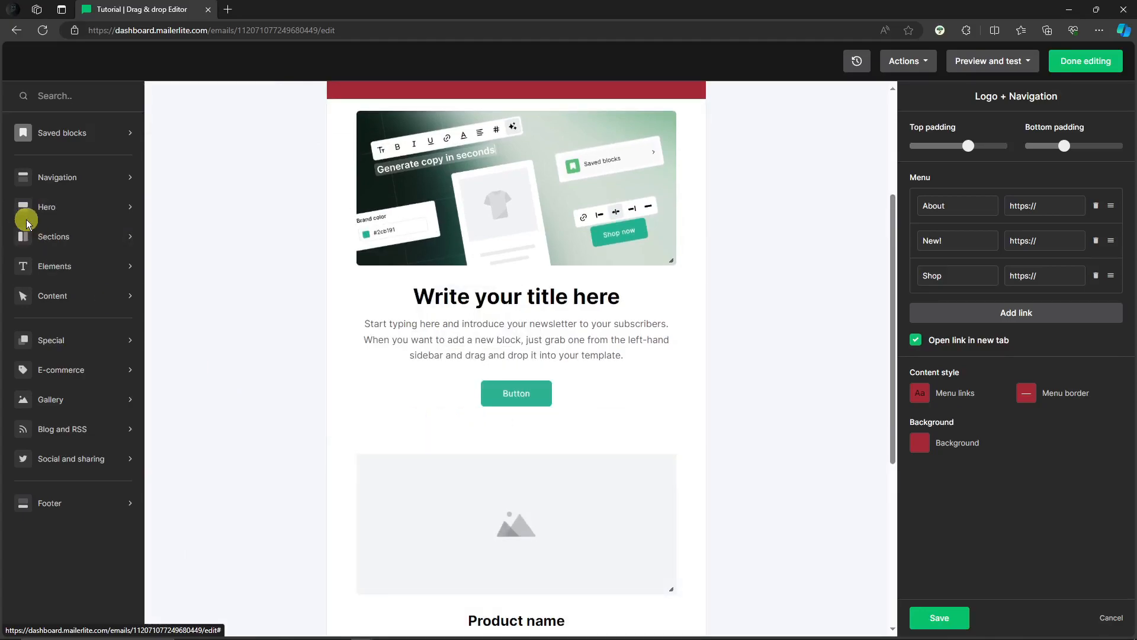
- Insert a "Compelling headline" heading block directly below the Logo + Navigation block
mouse_move(71, 241)
mouse_move(83, 271)
drag(196, 249, 476, 143)
scroll(700, 371, up, 3)
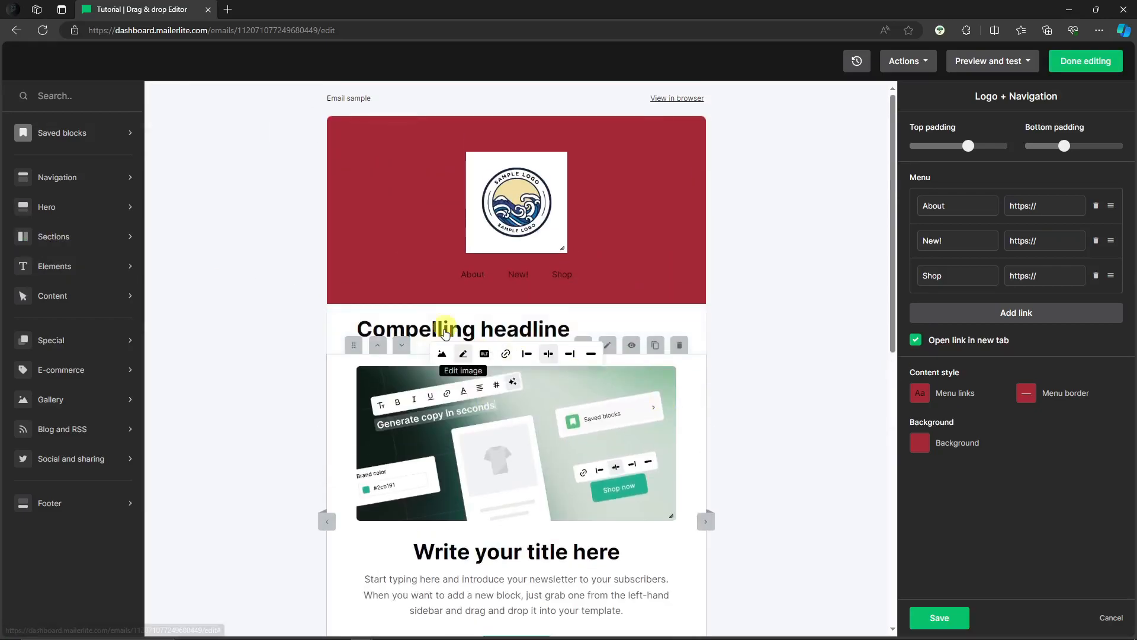
- Insert a "1 product aligned" block under the headline and a Facebook post block directly below the header
mouse_move(99, 367)
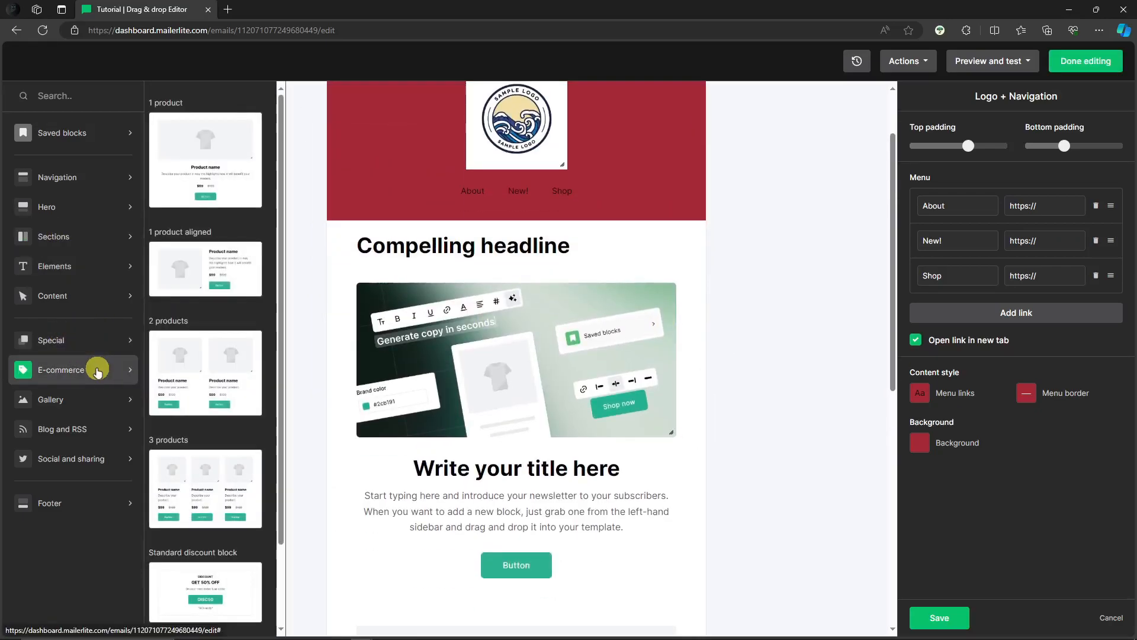
drag(196, 263, 702, 379)
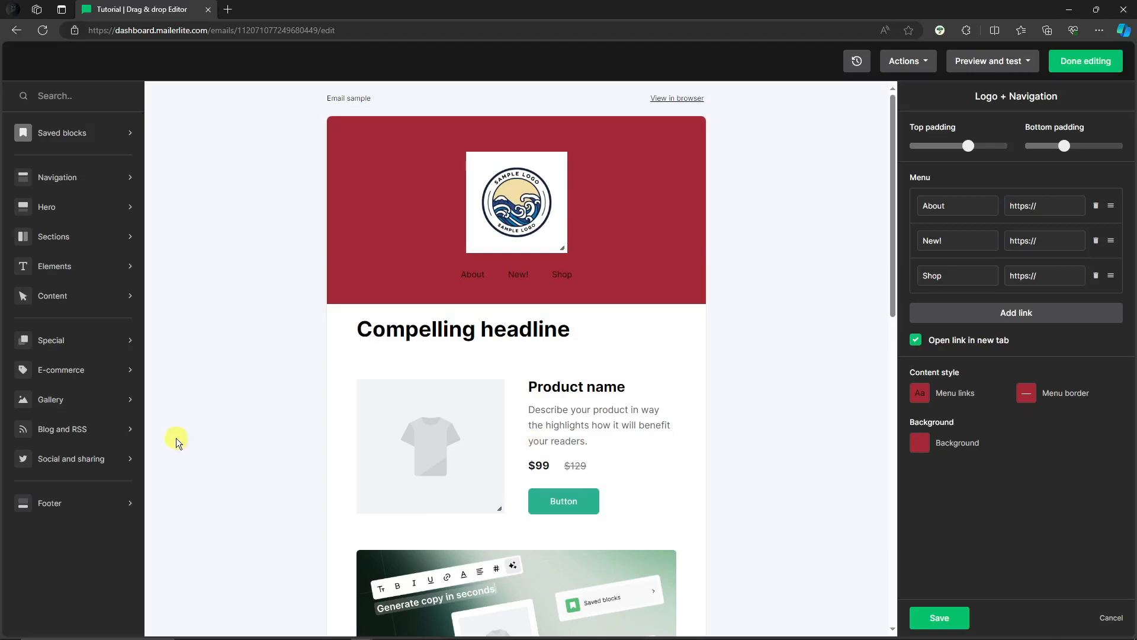
click(83, 472)
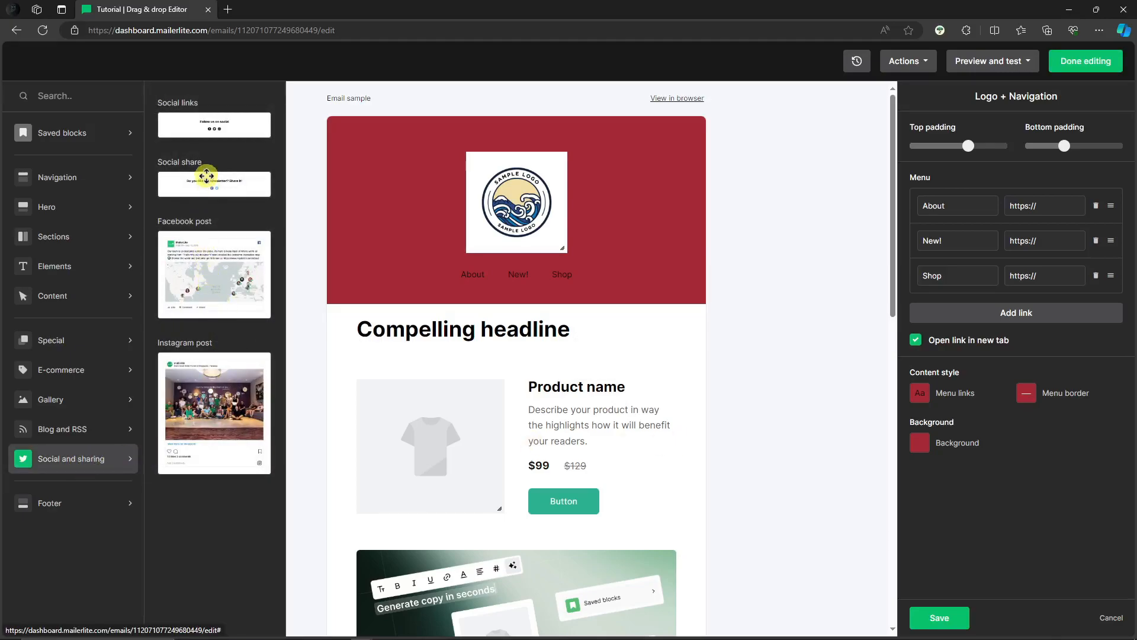
drag(213, 272, 662, 360)
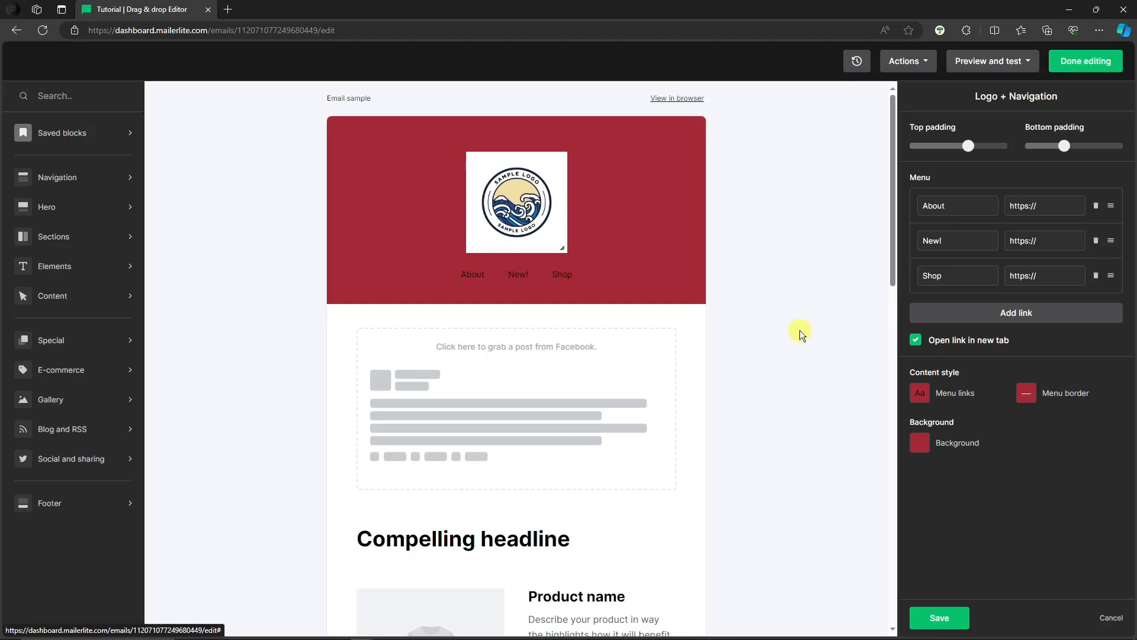
- Check the added blocks and the preview and test options, and save the Logo + Navigation block settings
scroll(807, 346, down, 10)
scroll(808, 351, down, 2)
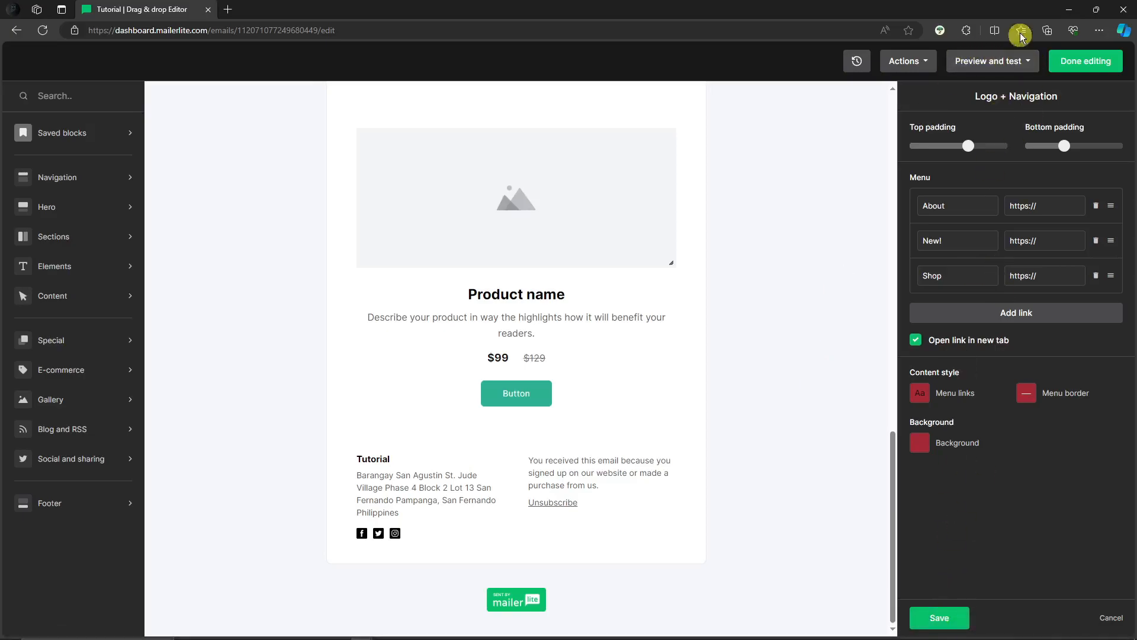
click(1029, 62)
click(1029, 58)
click(1031, 63)
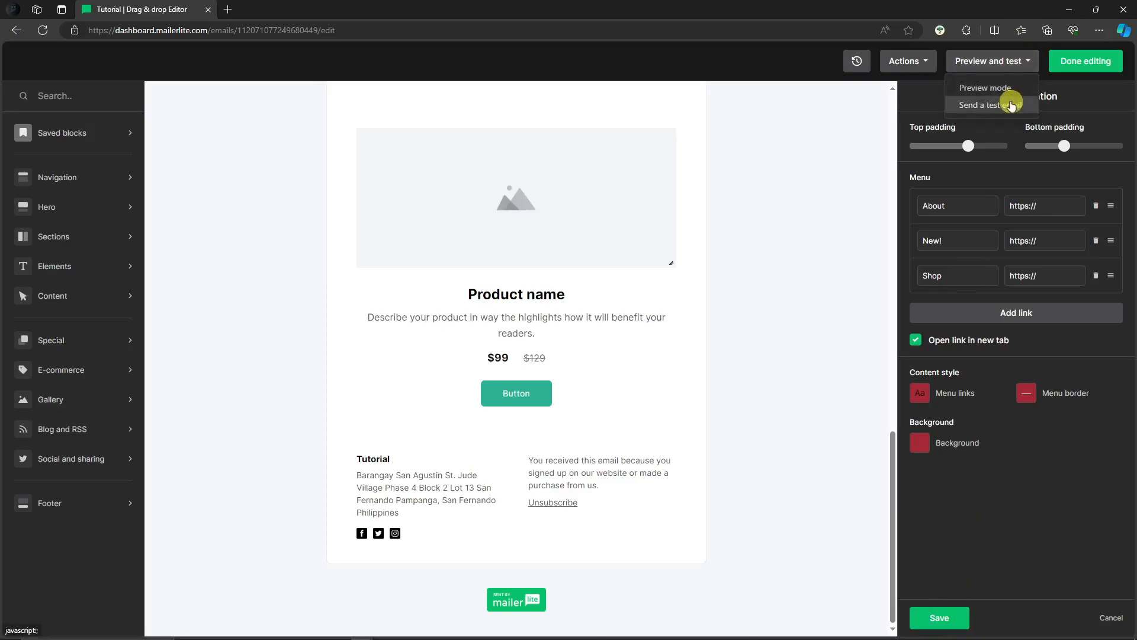
click(1020, 61)
click(936, 619)
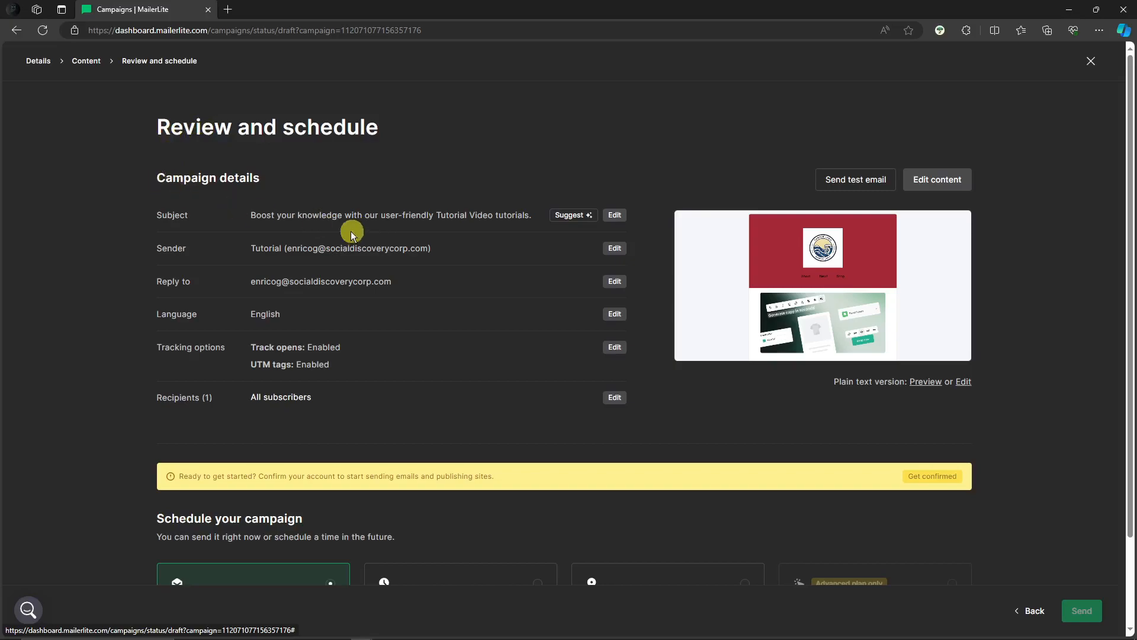
- Examine the campaign details, email thumbnail and scheduling choices on the Review and schedule page
scroll(424, 272, down, 2)
scroll(424, 271, up, 2)
scroll(424, 269, down, 2)
scroll(425, 266, up, 2)
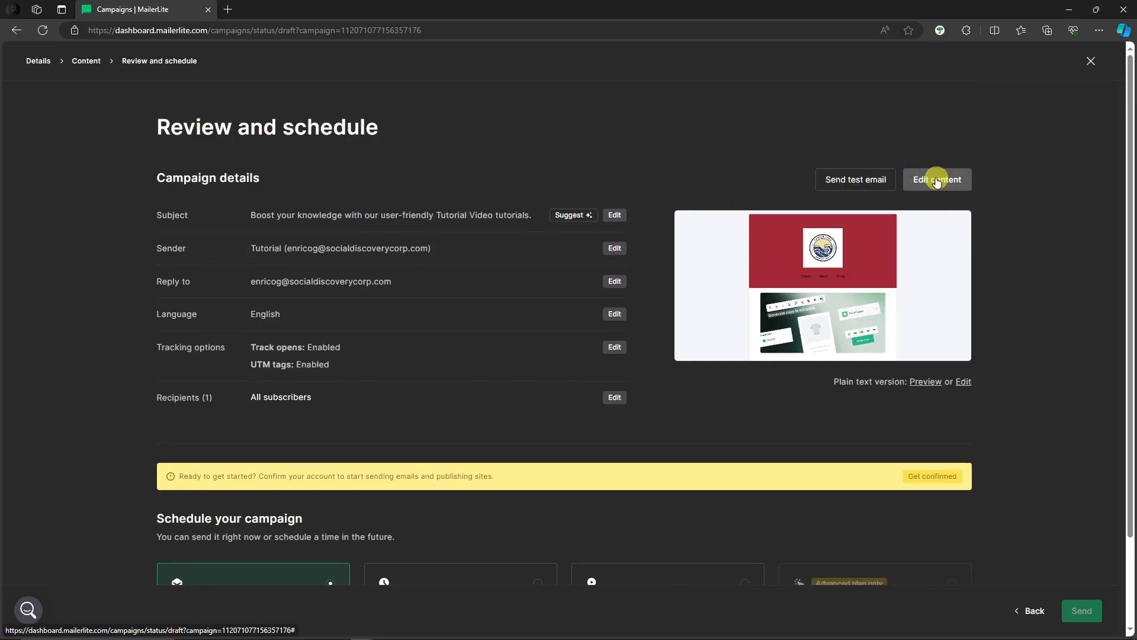
scroll(938, 184, down, 2)
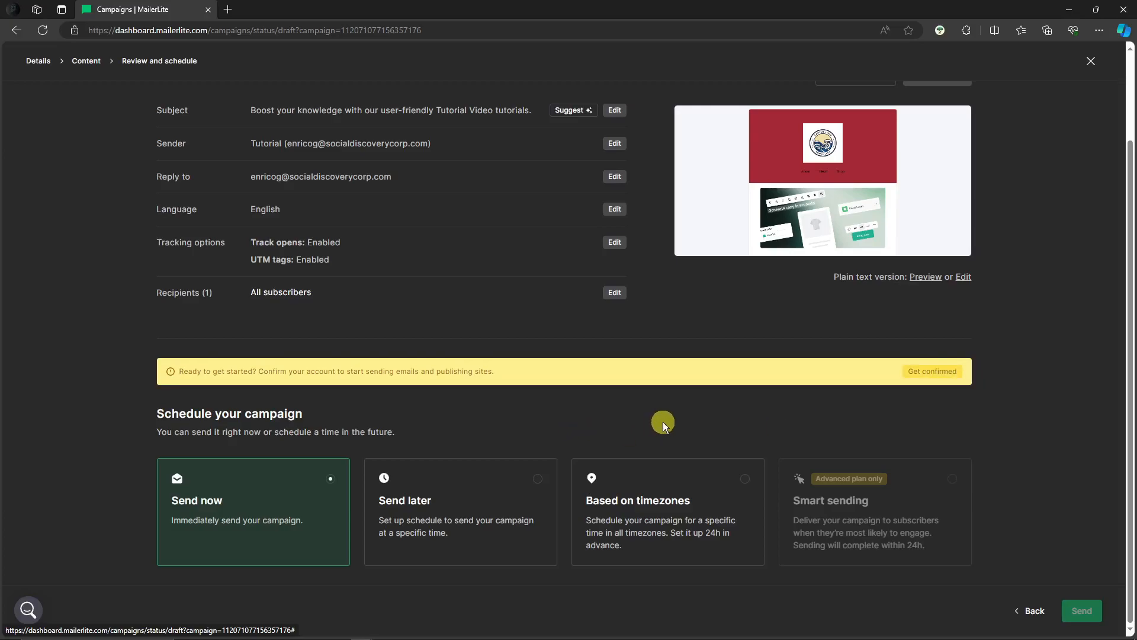
scroll(385, 520, up, 2)
scroll(396, 523, down, 2)
- Try the Send later and Based on timezones scheduling options and return to Send now
click(536, 479)
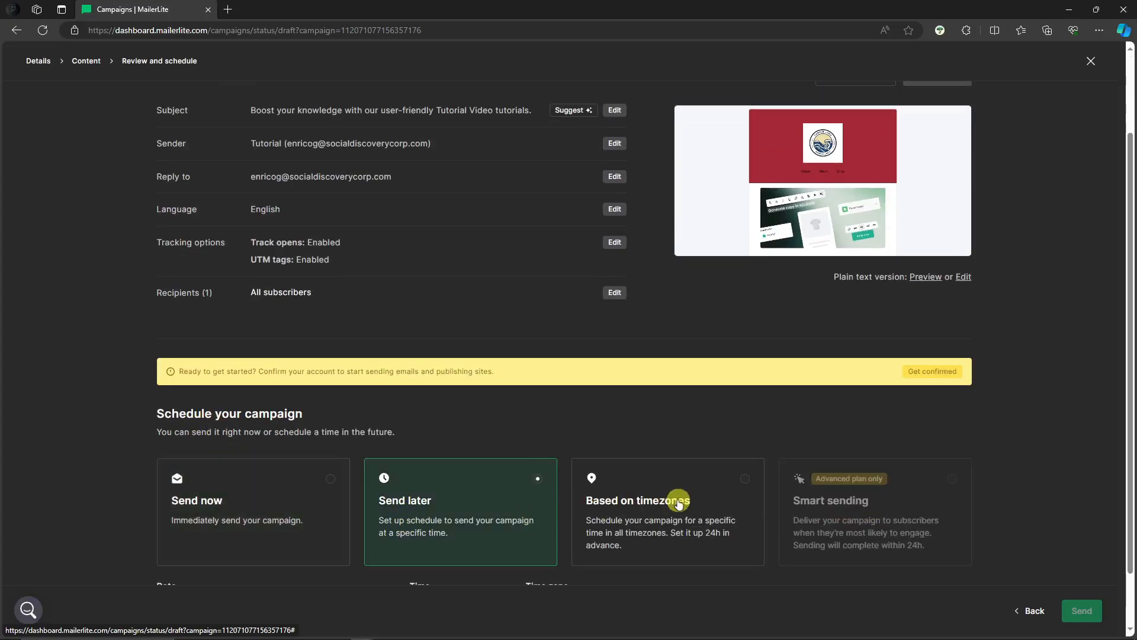
scroll(678, 500, down, 1)
click(710, 444)
click(296, 431)
scroll(296, 432, up, 3)
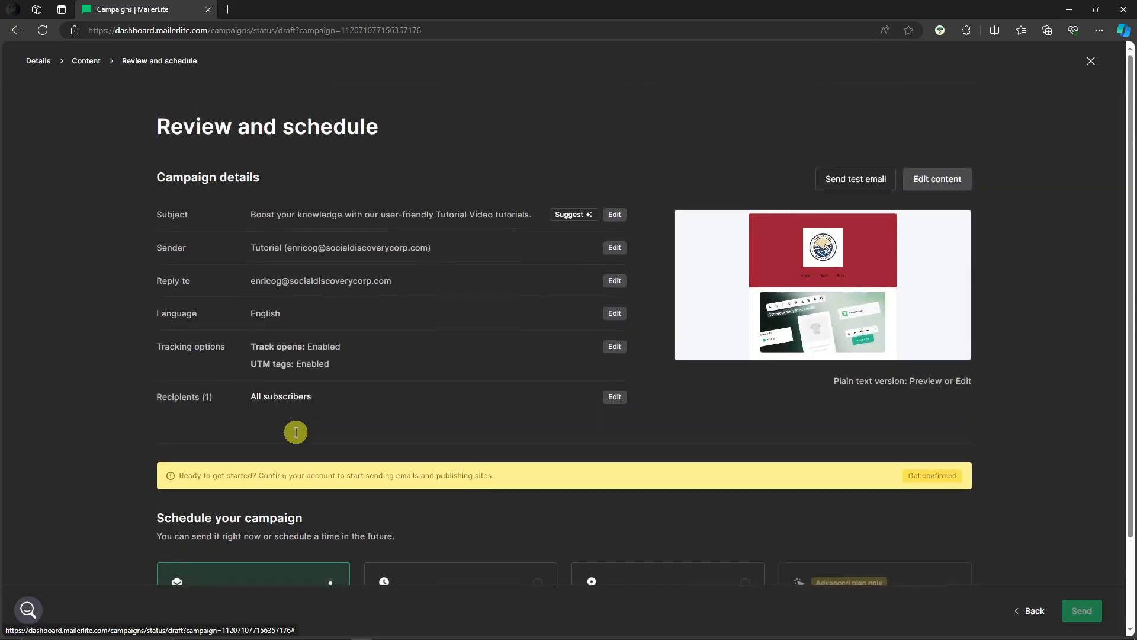
scroll(296, 432, down, 2)
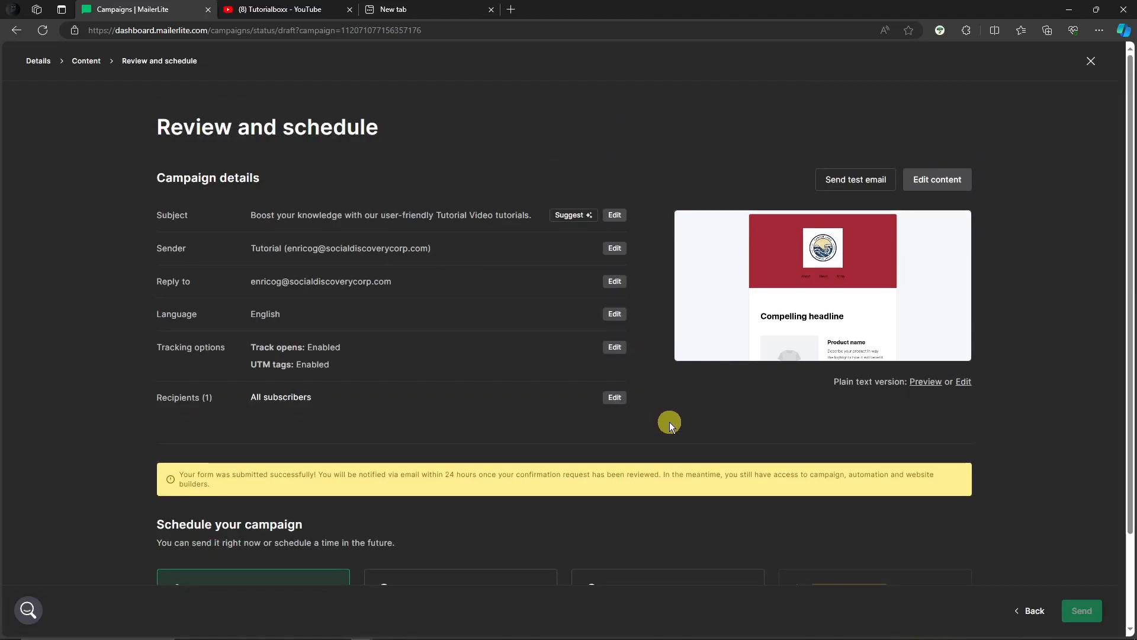
- Read the account confirmation notice above the campaign scheduling options
scroll(669, 417, down, 2)
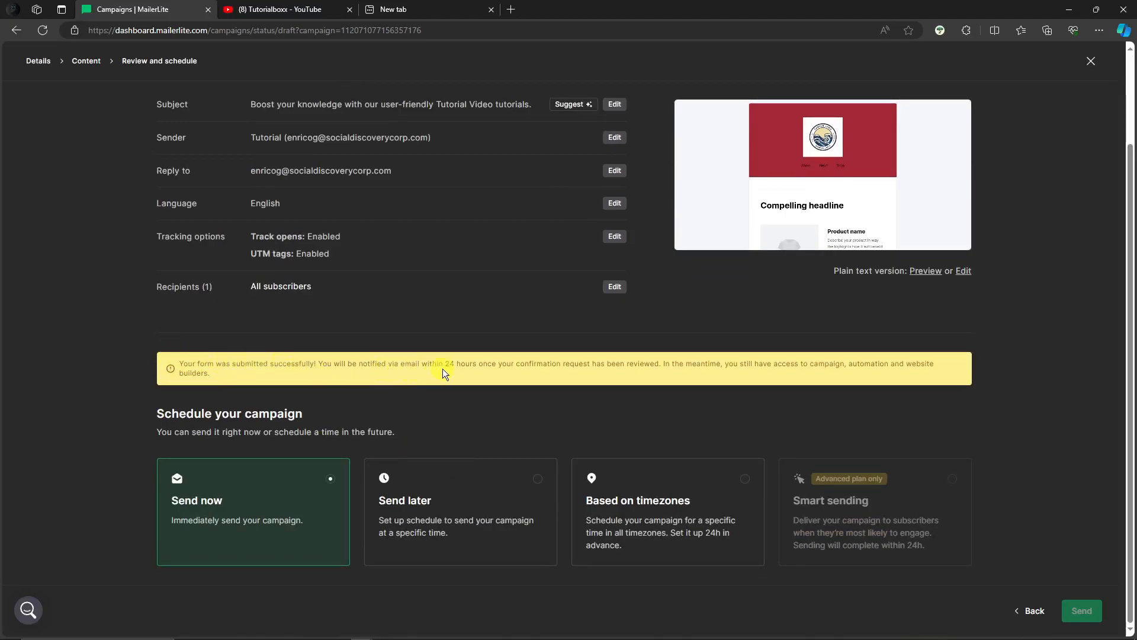
drag(723, 363, 836, 372)
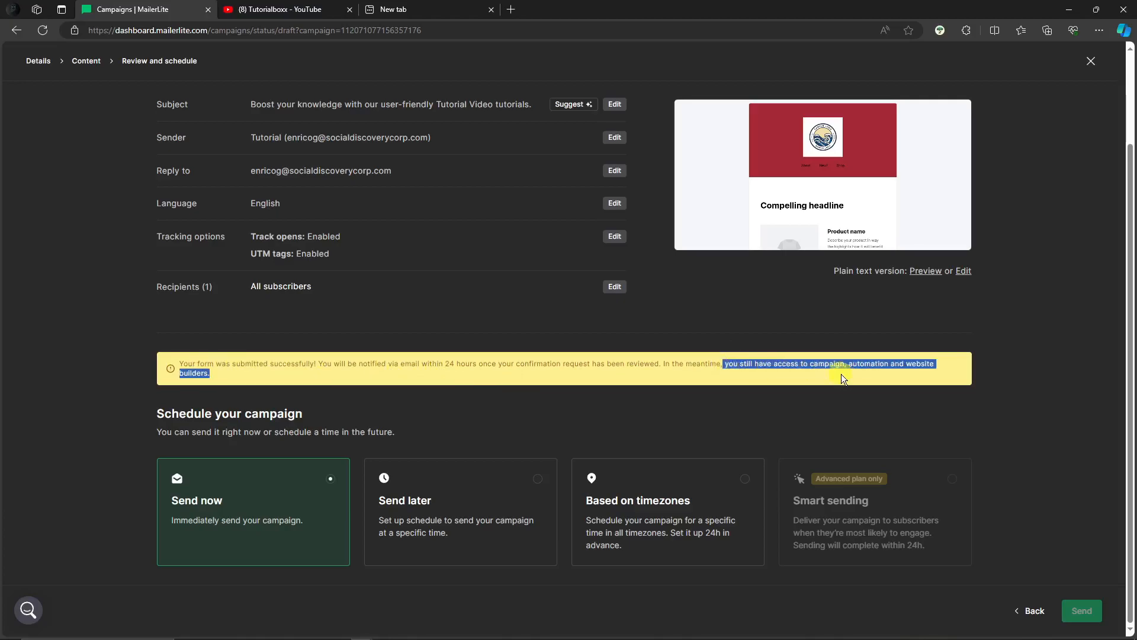
click(863, 388)
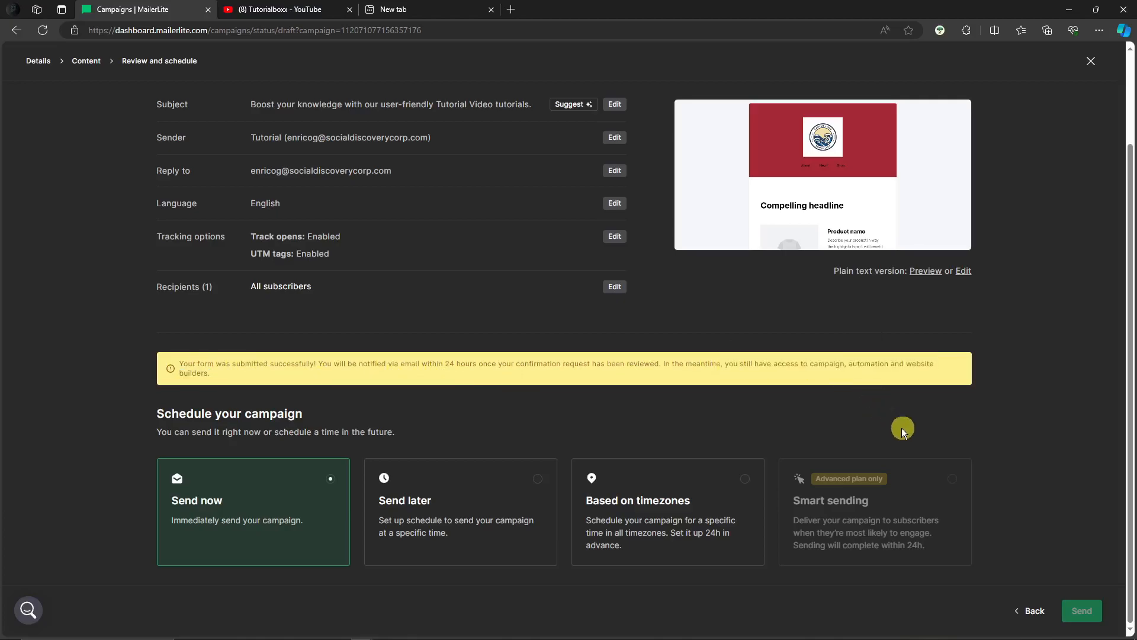
scroll(897, 424, up, 2)
scroll(401, 350, down, 2)
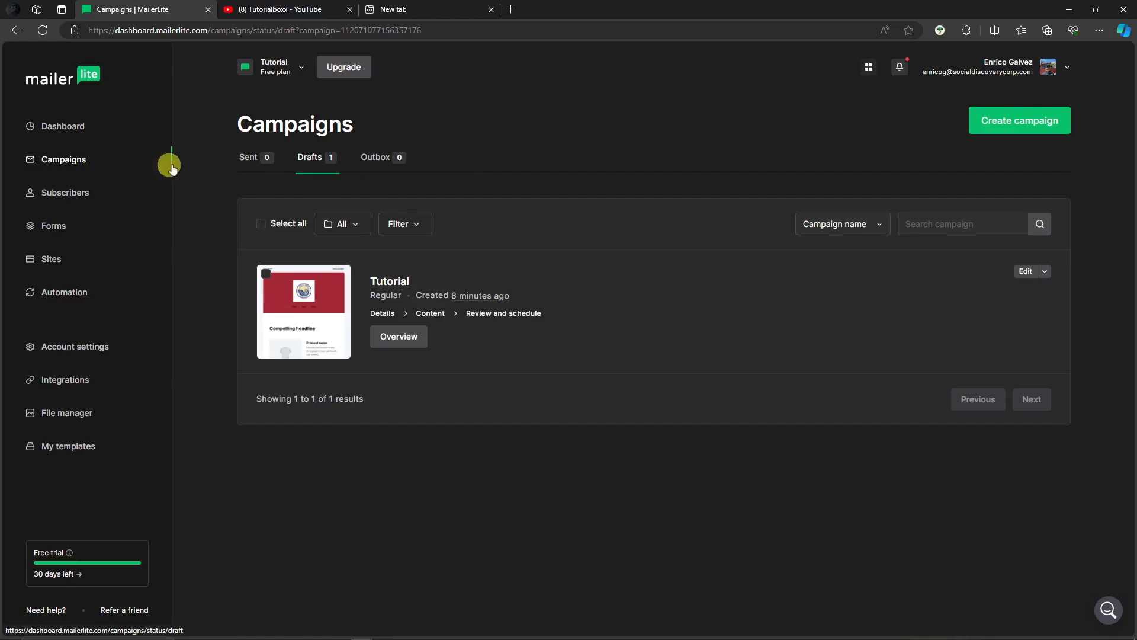
- Look through the Forms, Sites and Automation pages of the account
mouse_move(299, 301)
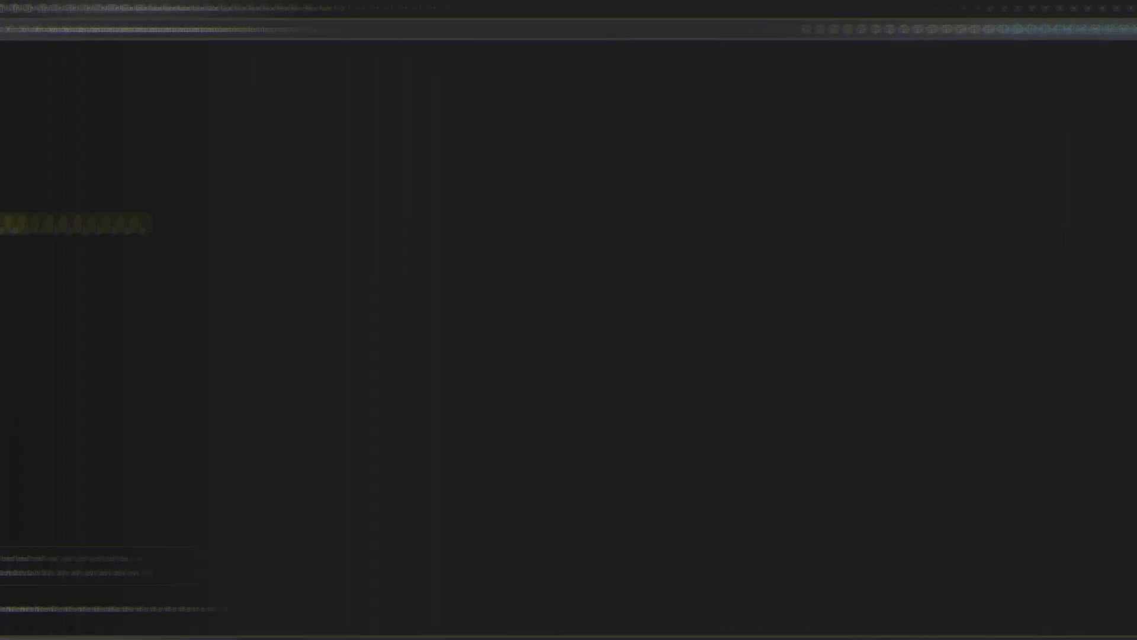
click(54, 226)
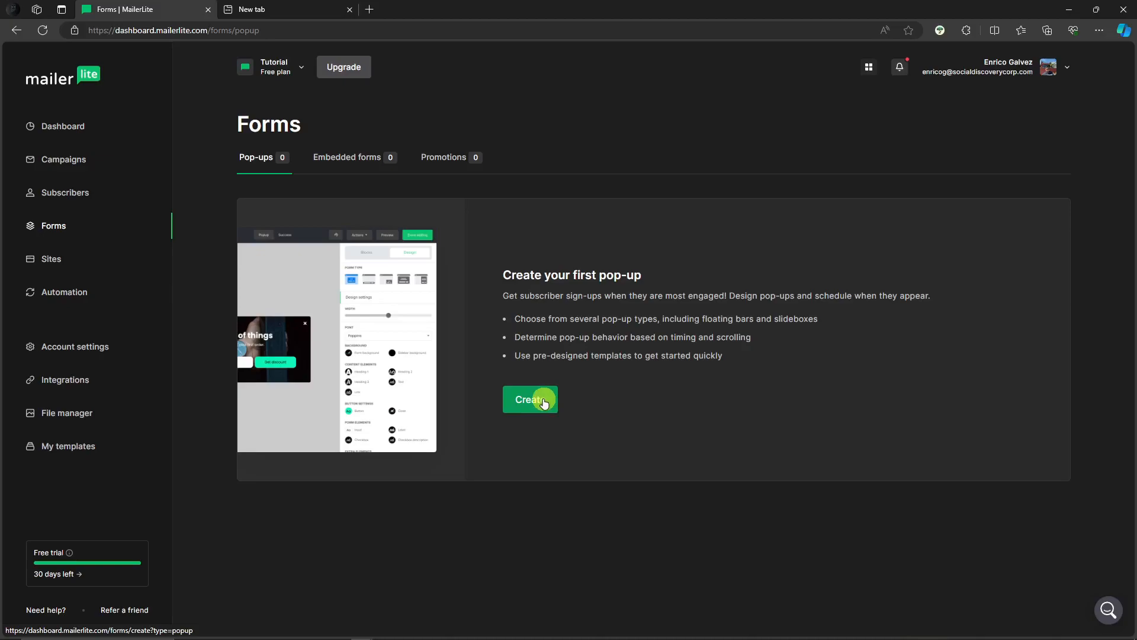
click(72, 264)
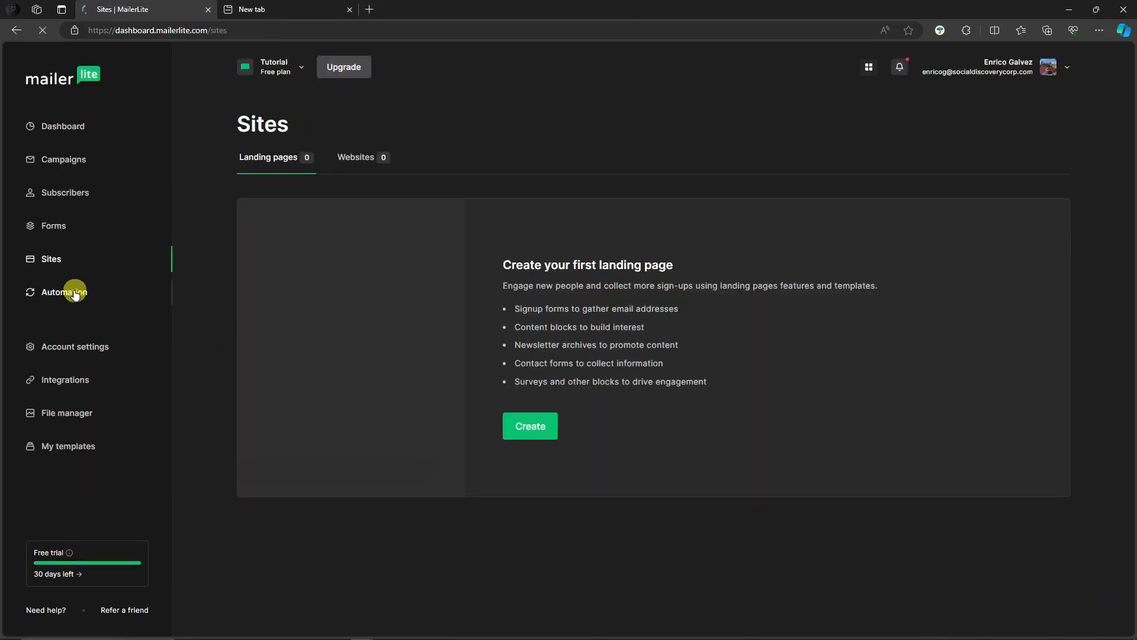
click(75, 294)
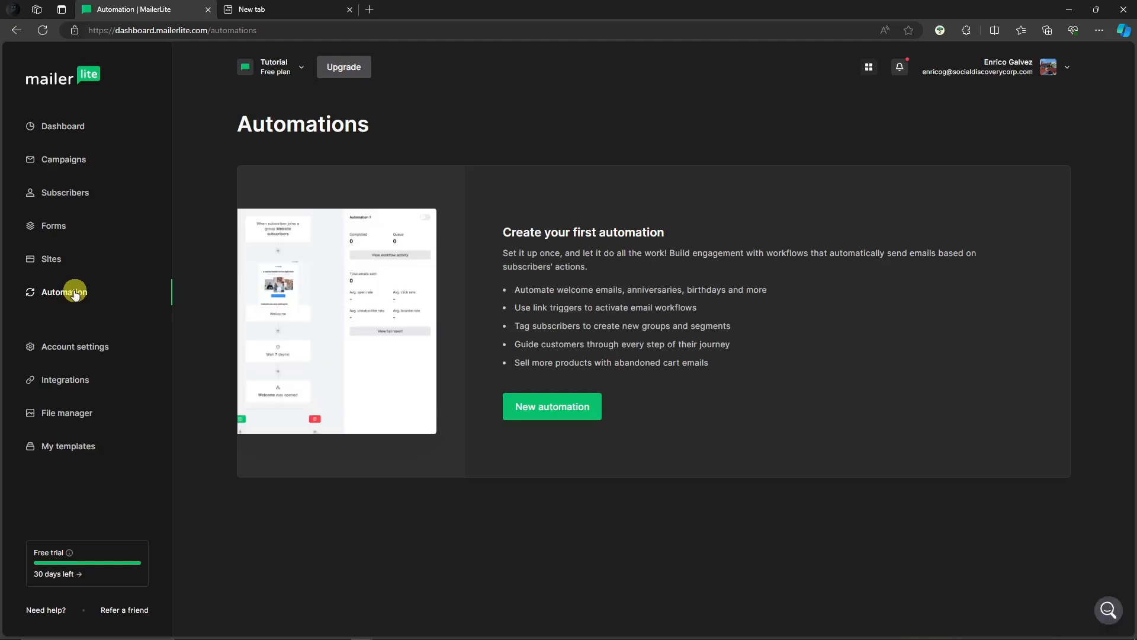
- Open the plan upgrade page and compare the Free, Growing Business and Advanced plans
click(56, 574)
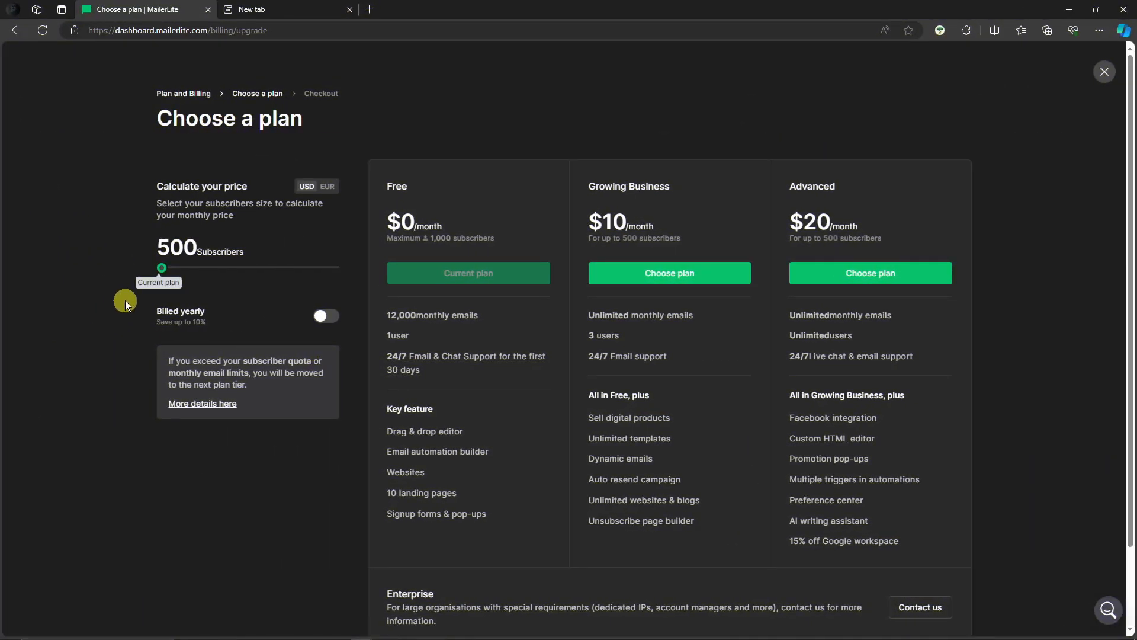
scroll(667, 195, down, 2)
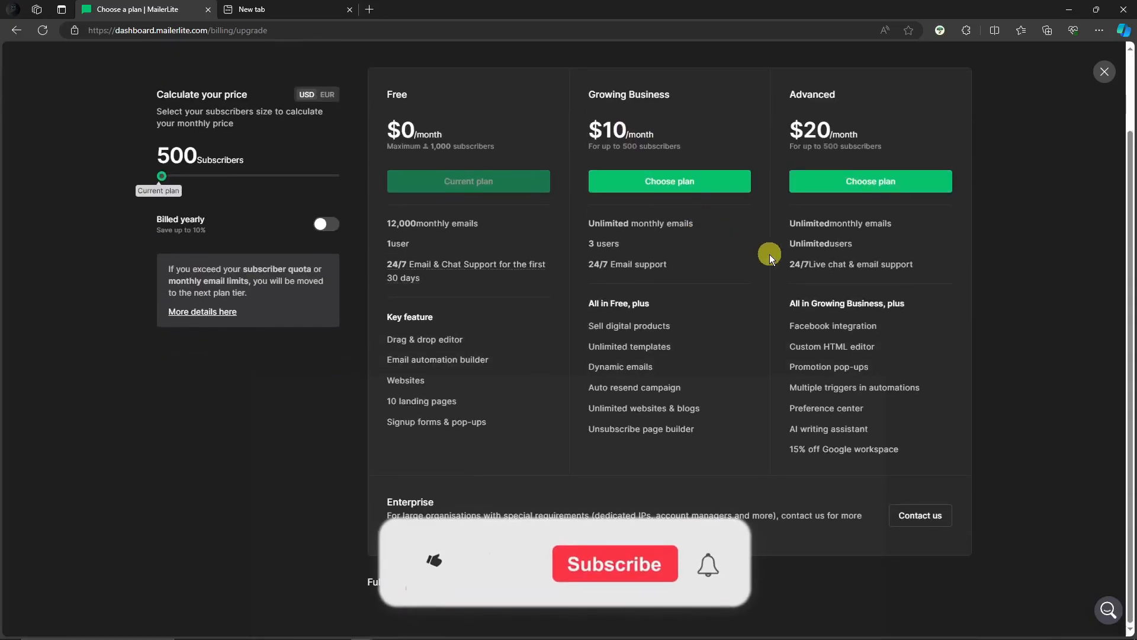
scroll(761, 305, up, 2)
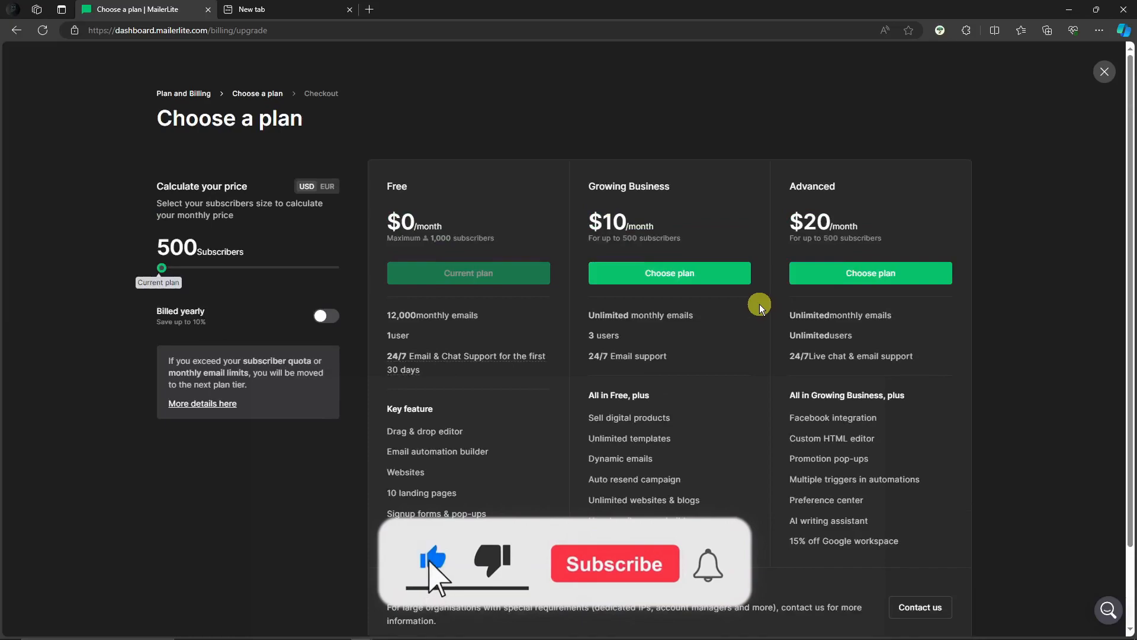